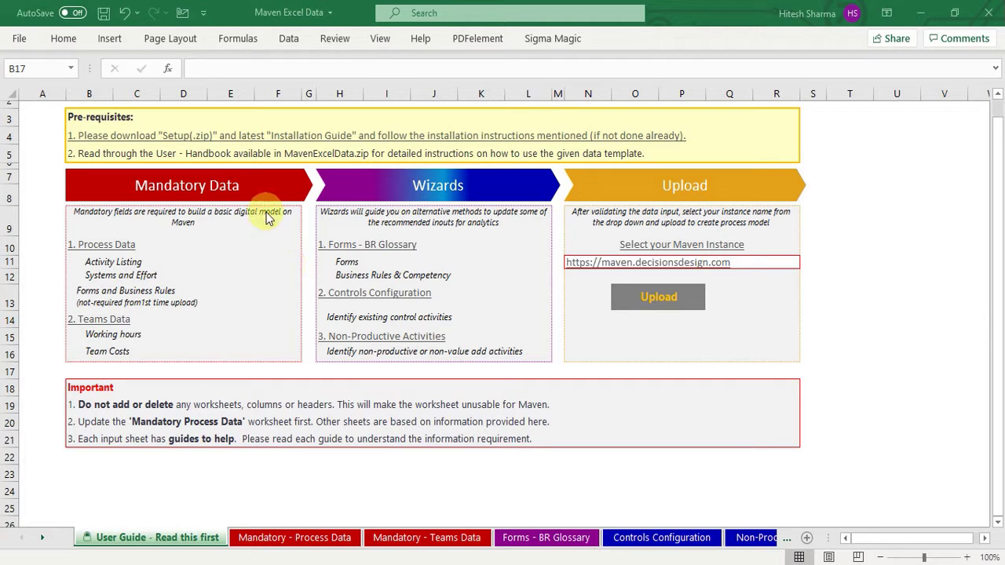
- Open the Mandatory - Process Data sheet and switch to Visio to look over the full LC Issuance process map
click(298, 539)
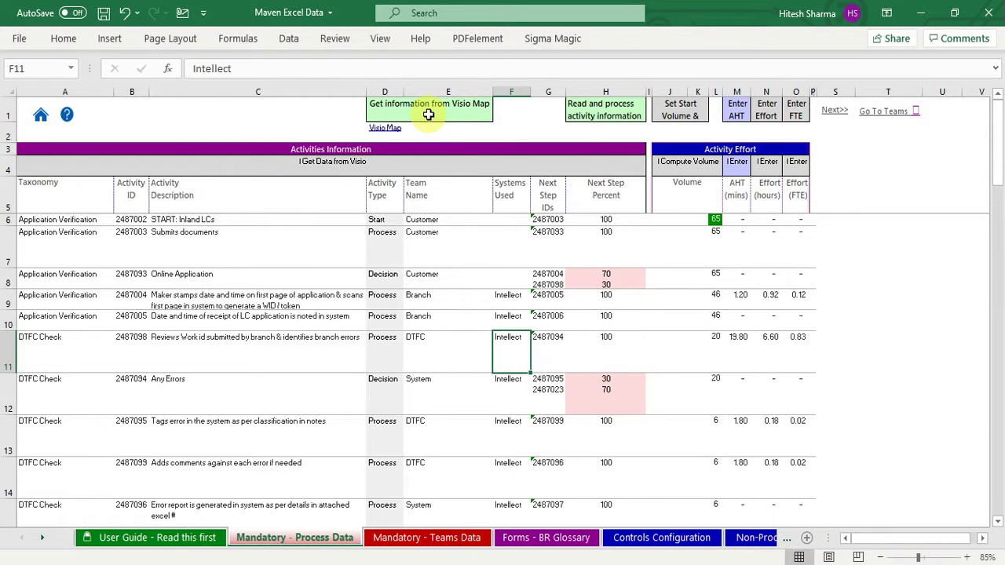
click(427, 115)
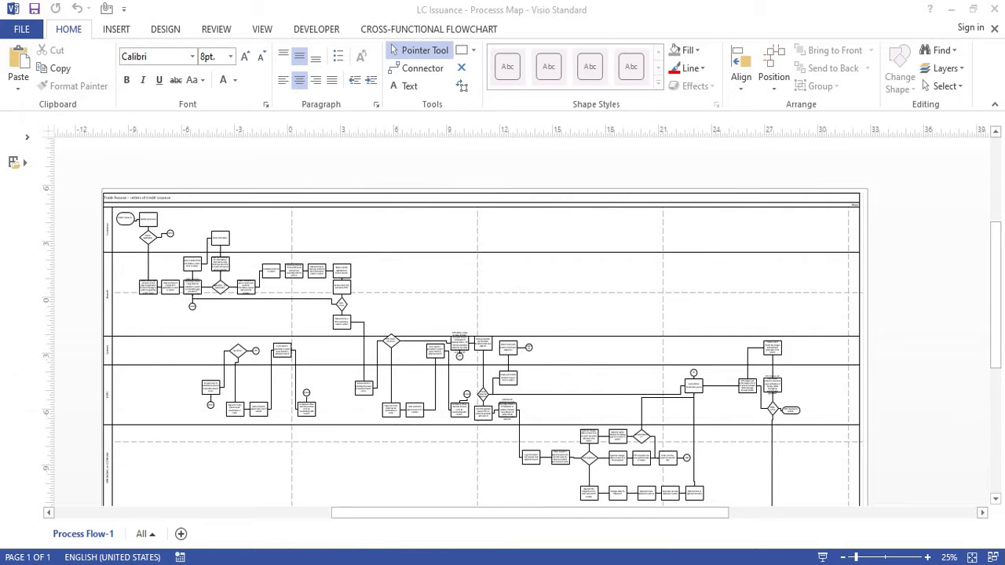
scroll(494, 357, down, 2)
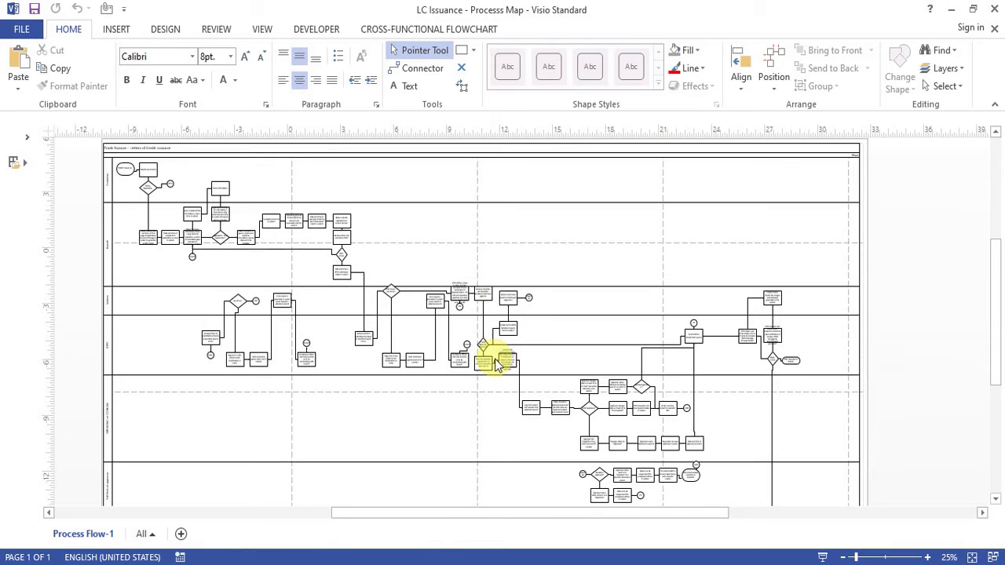
scroll(494, 363, up, 2)
scroll(494, 362, down, 3)
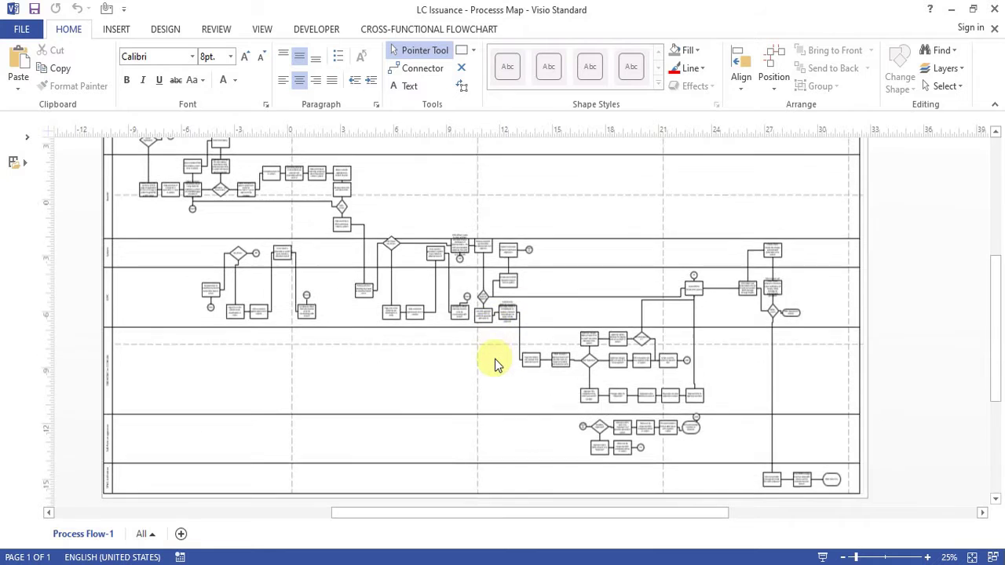
scroll(494, 363, up, 3)
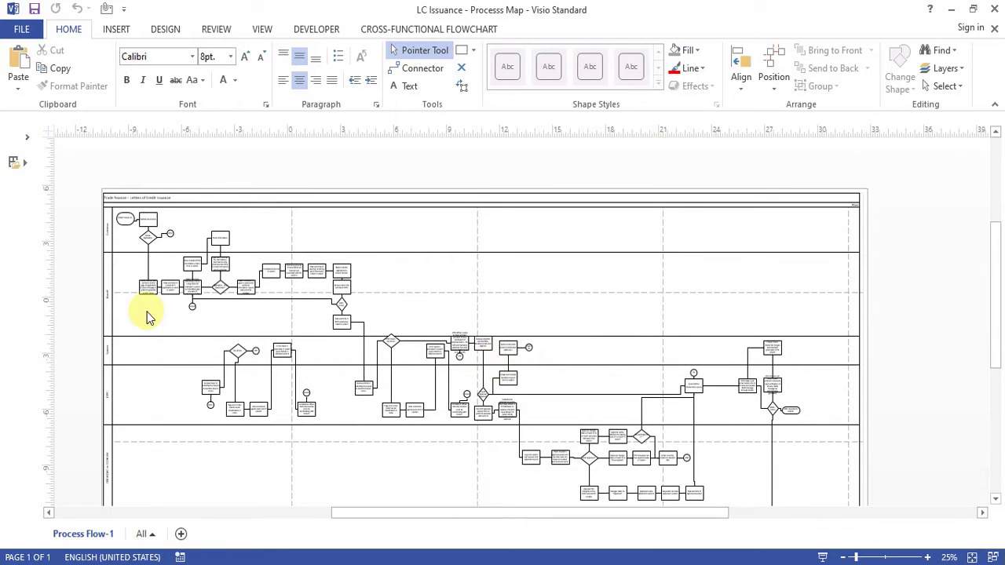
- Examine the activity shapes, their connections and the second swimlane in the Visio process map
click(149, 218)
drag(151, 220, 244, 287)
click(219, 263)
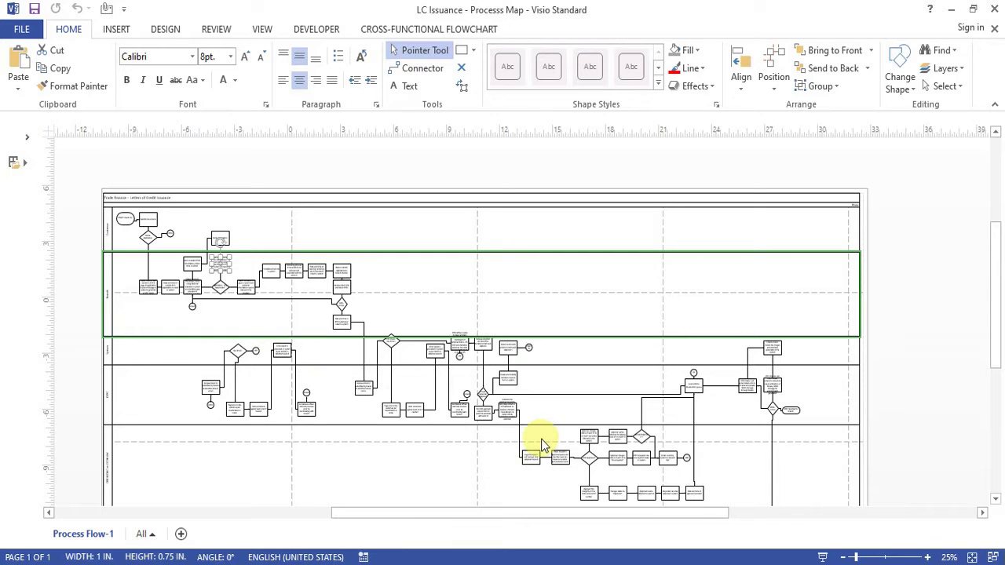
mouse_move(642, 484)
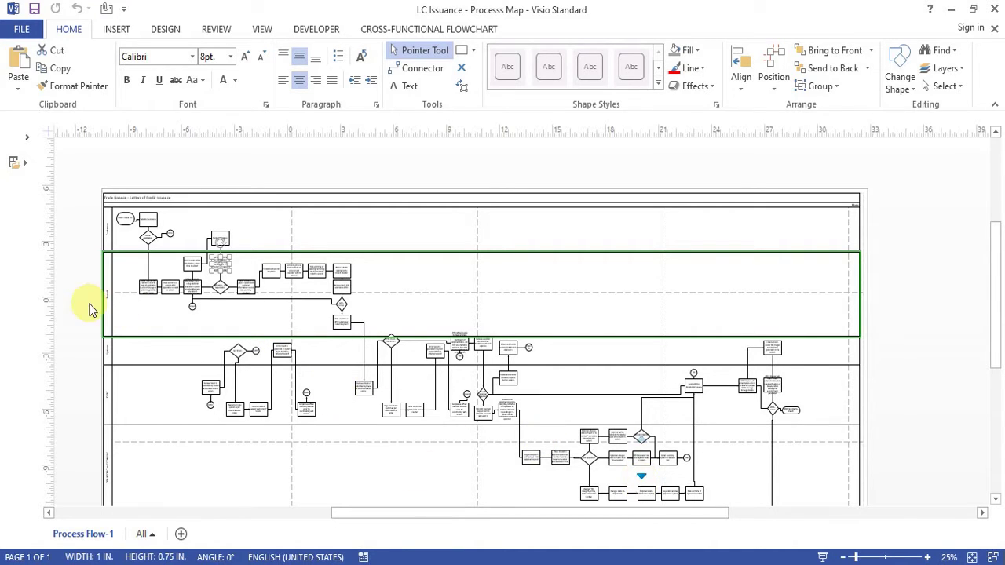
click(108, 320)
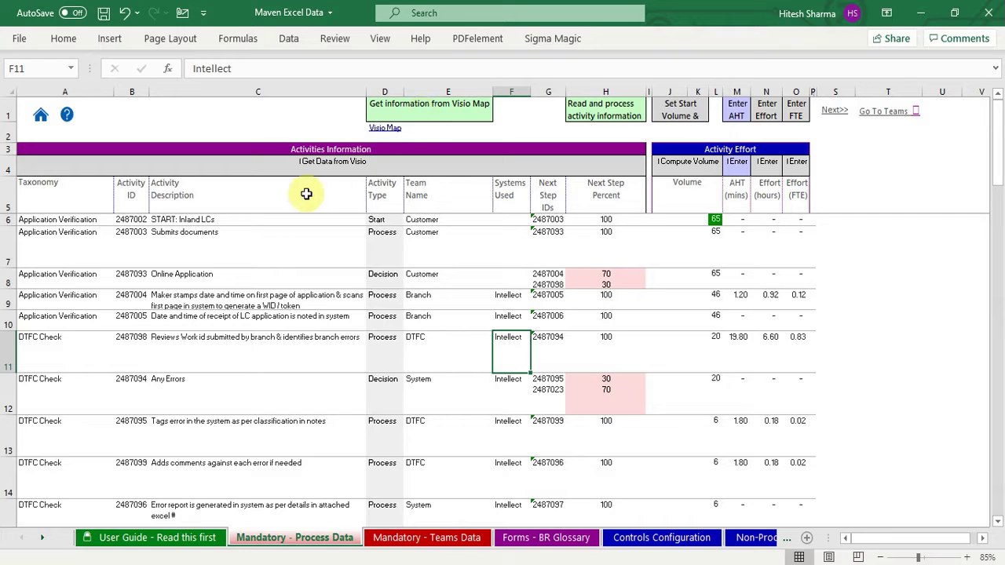
- Switch back to the Excel workbook and review the Activity ID, Next Step IDs, Activity Description and Team Name columns
click(138, 89)
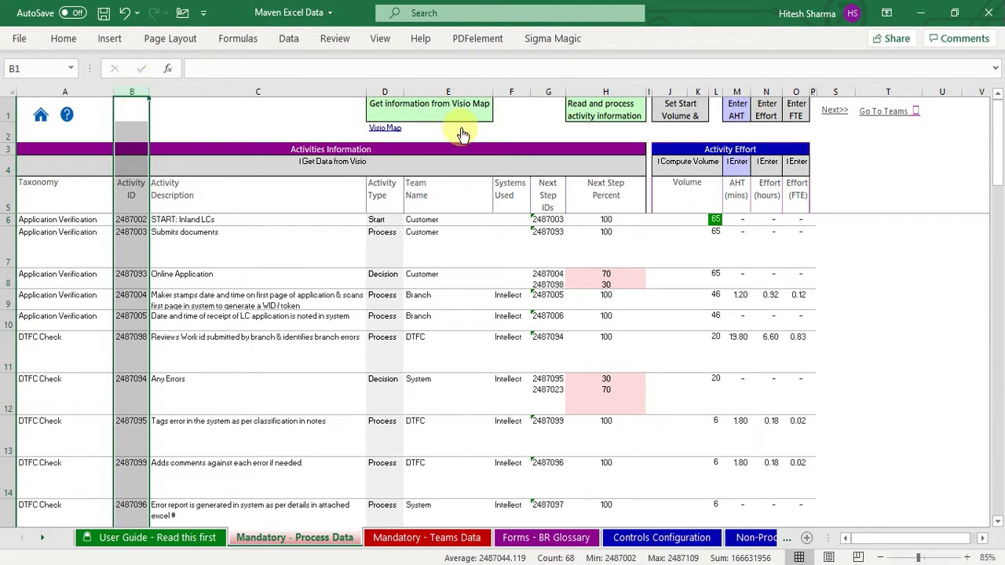
click(548, 92)
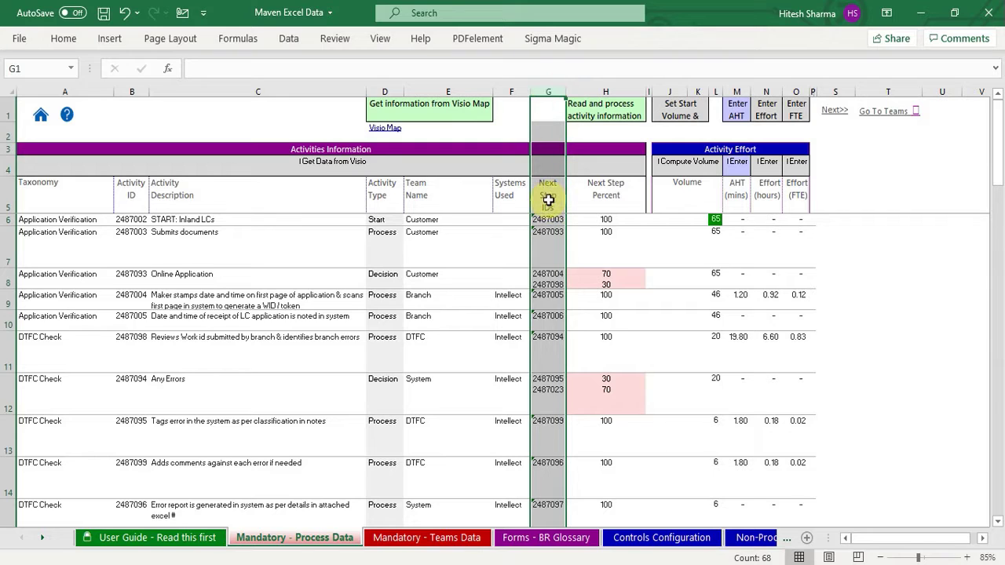
click(140, 197)
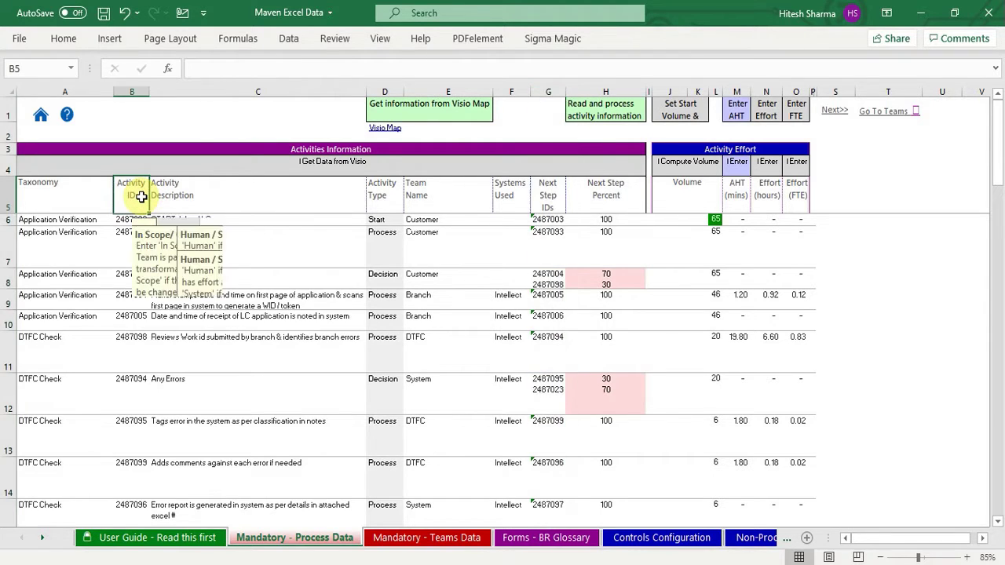
click(313, 209)
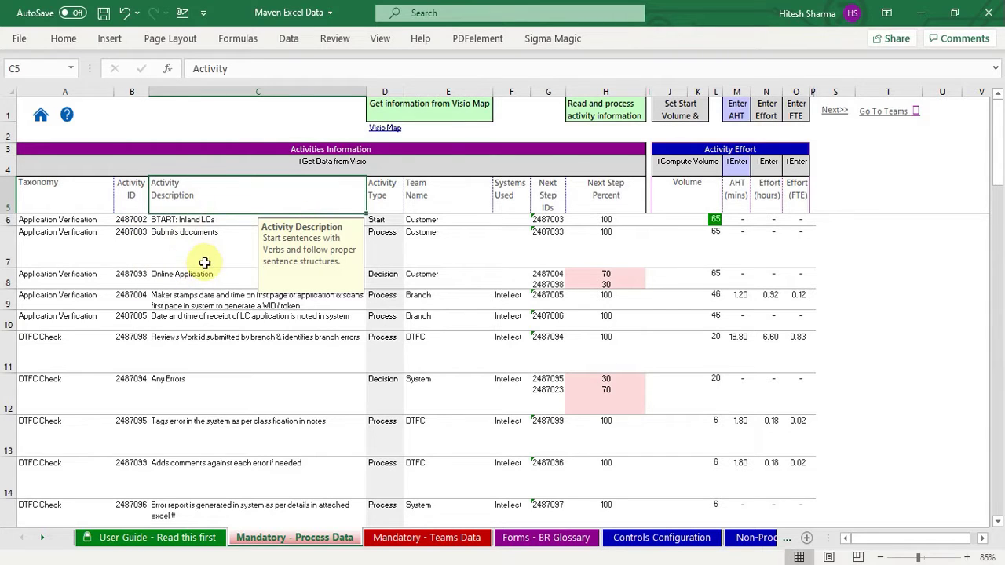
click(444, 185)
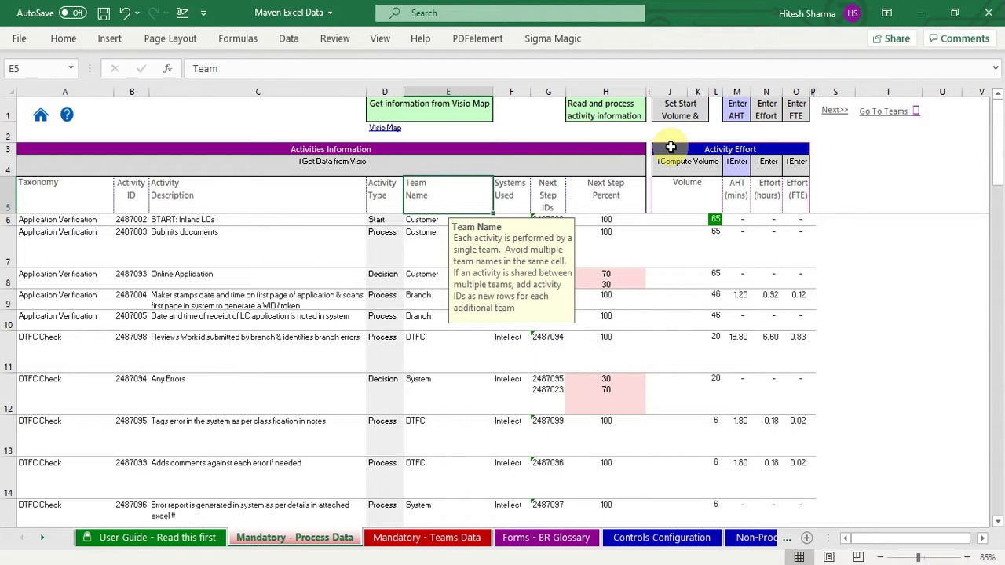
- Read the guidance notes for the Activity Effort section and its Volume and AHT columns, including the start activity's volume cell
click(670, 147)
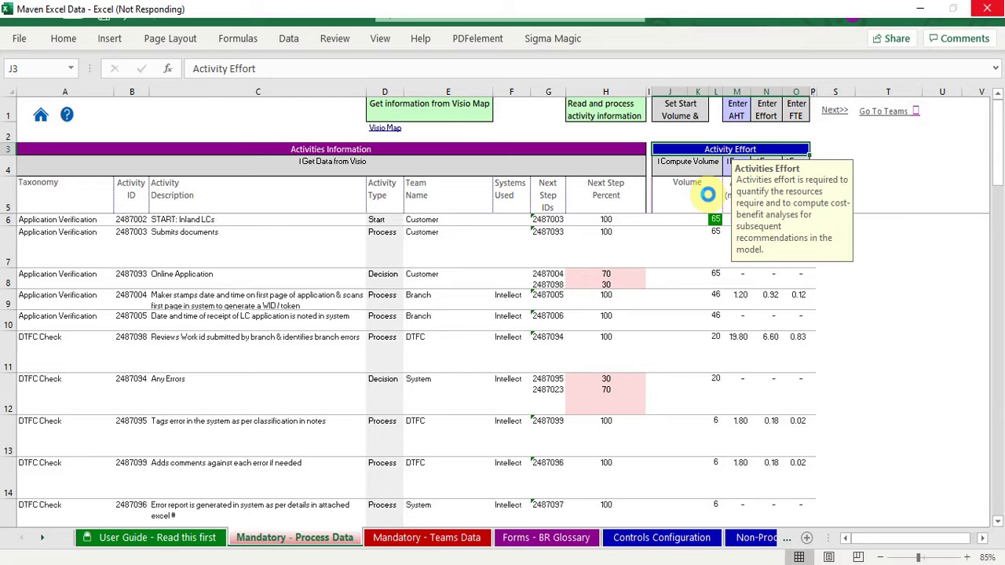
click(708, 195)
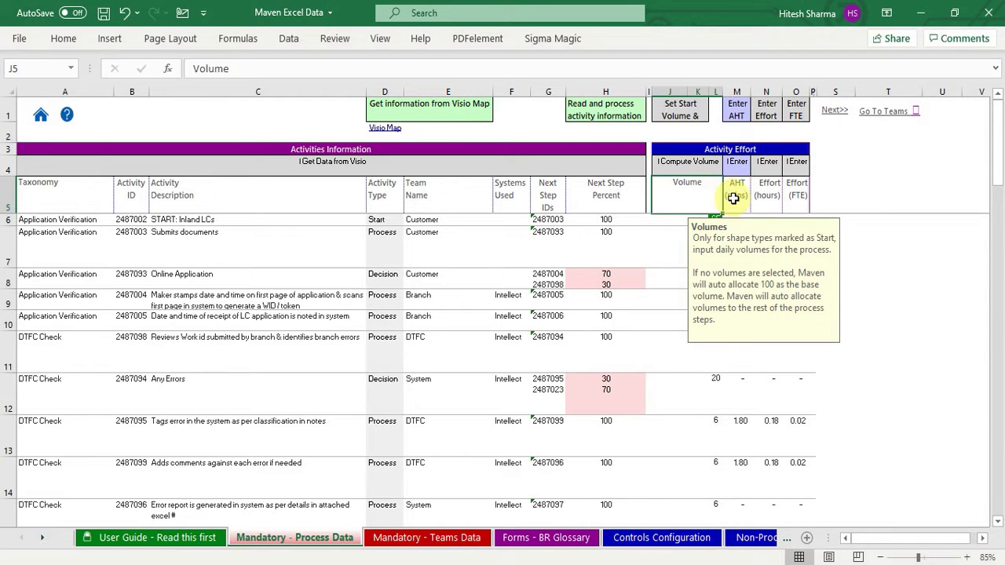
click(733, 200)
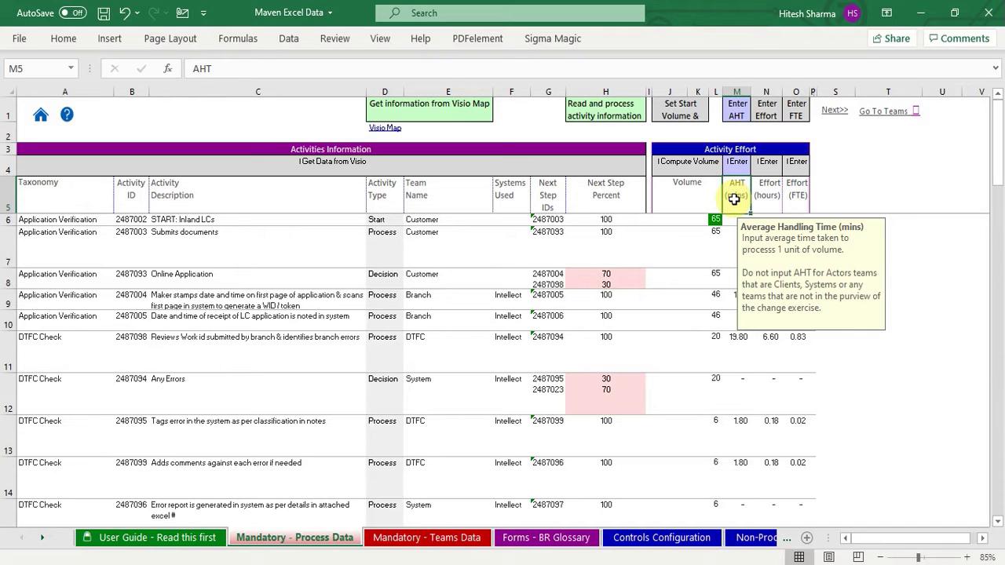
click(714, 219)
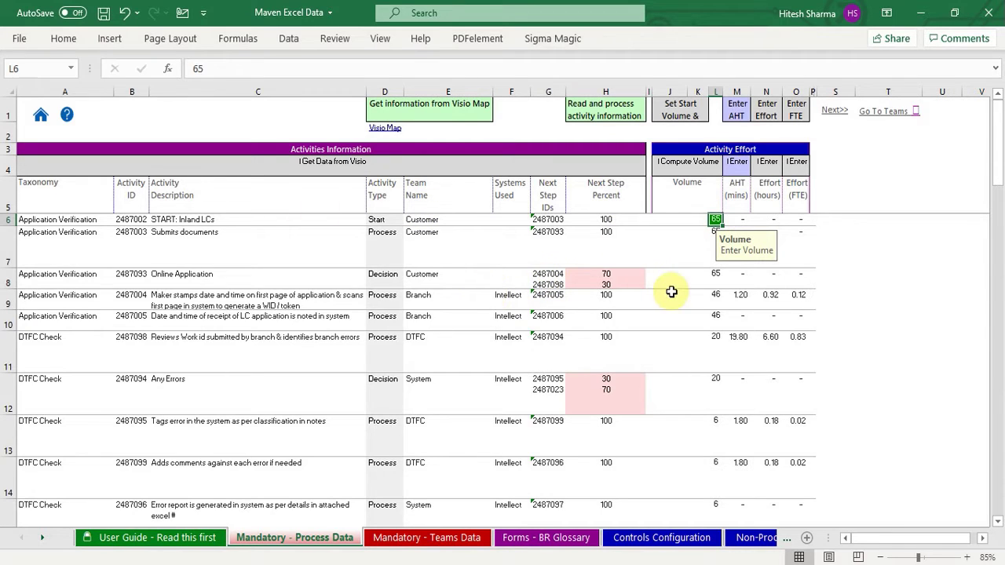
click(682, 205)
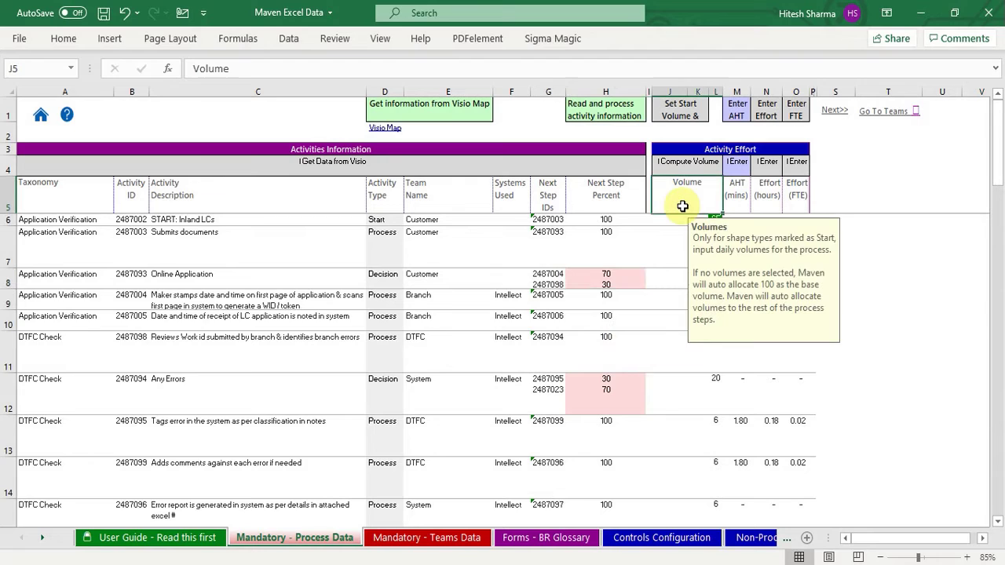
click(733, 200)
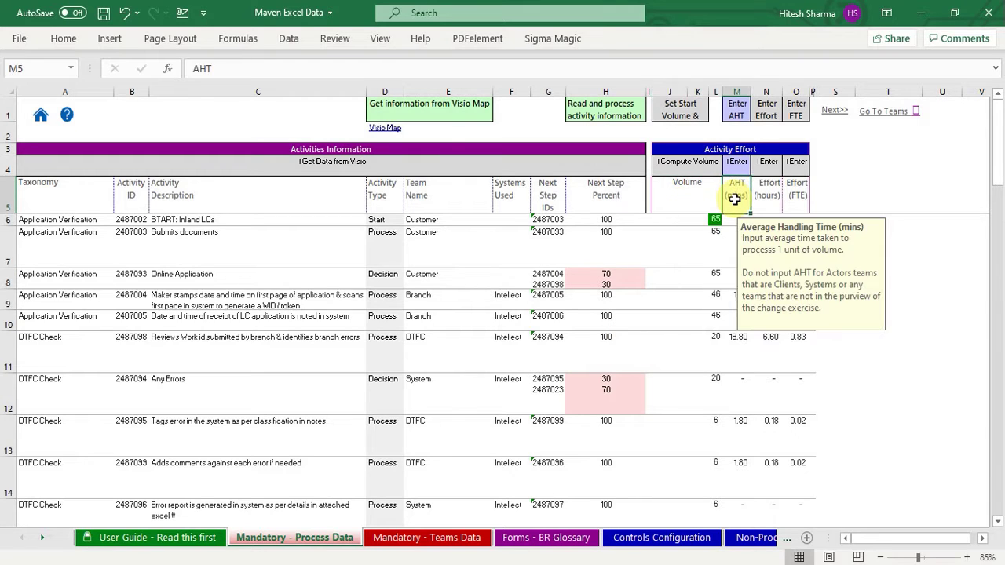
- Read the guidance notes for Effort (hours), Effort (FTE) and Systems Used on the process data sheet
click(772, 199)
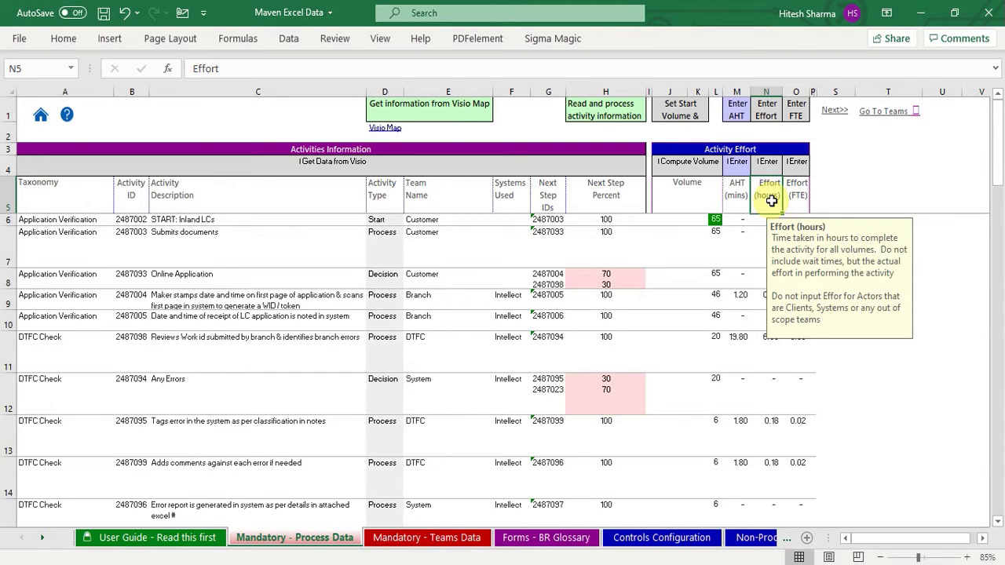
click(794, 201)
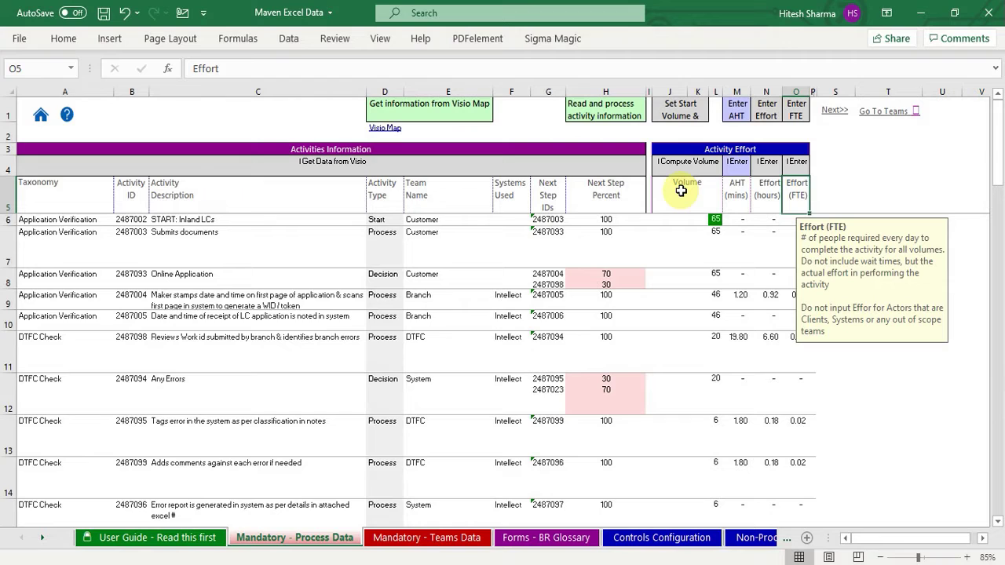
click(680, 150)
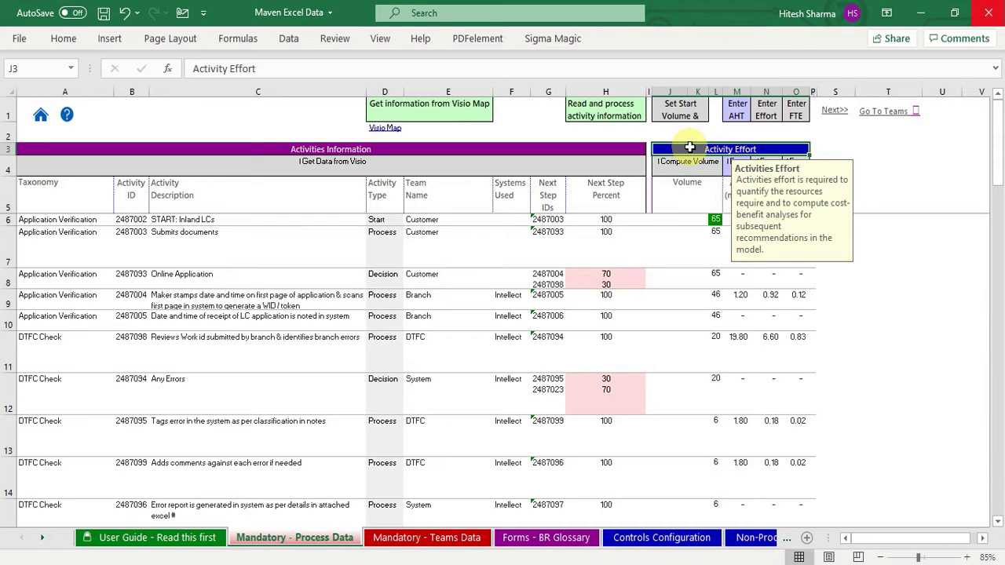
click(512, 195)
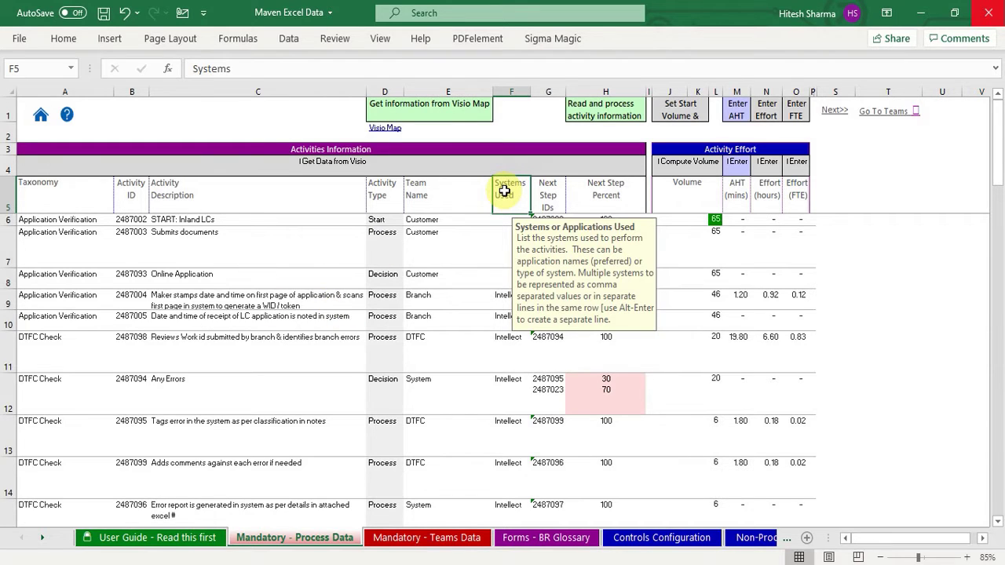
click(502, 303)
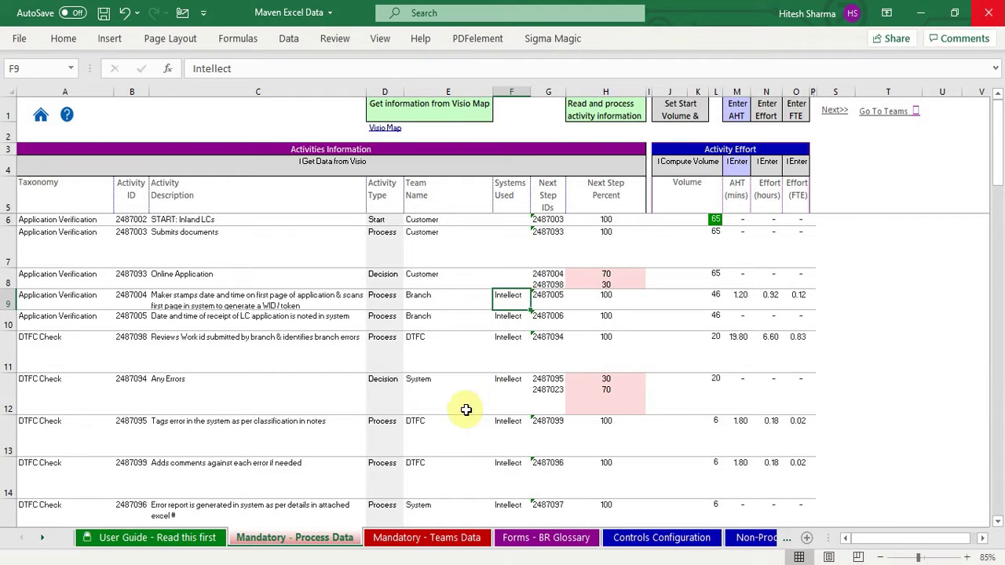
- Open the Mandatory - Teams Data sheet and review the Team Type guidance for the Branch, Customer and System teams
click(422, 541)
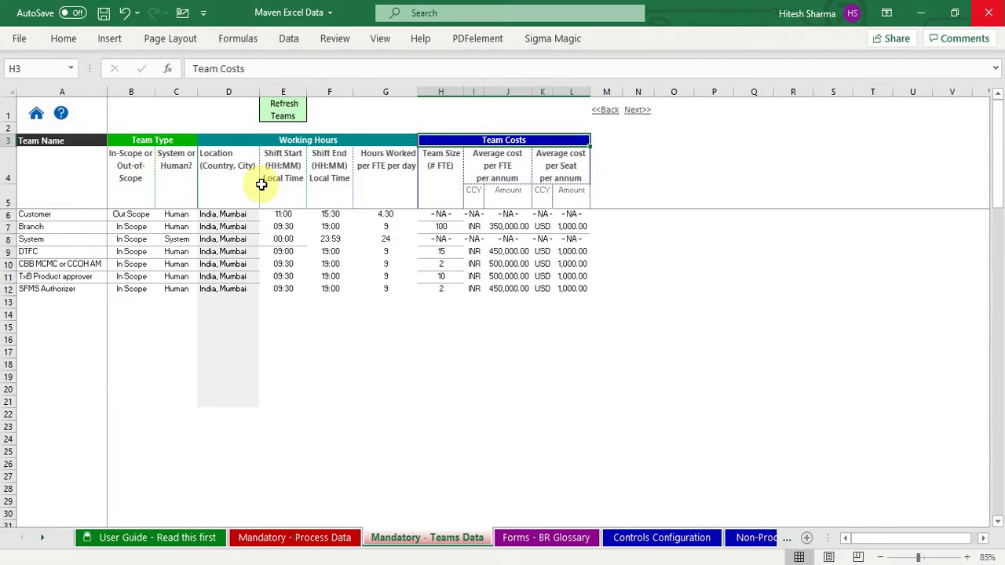
key(Left)
key(Left)
click(141, 225)
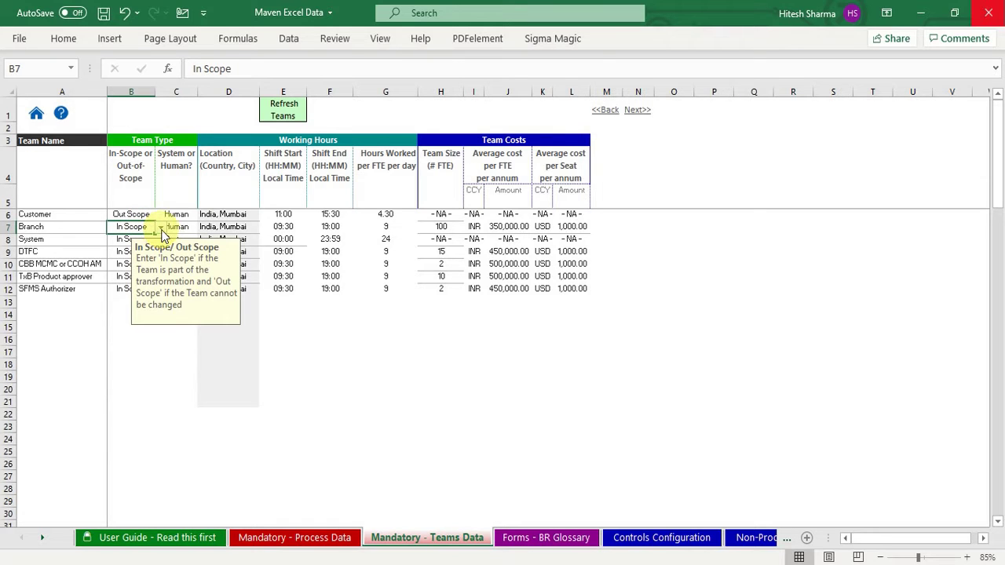
click(187, 214)
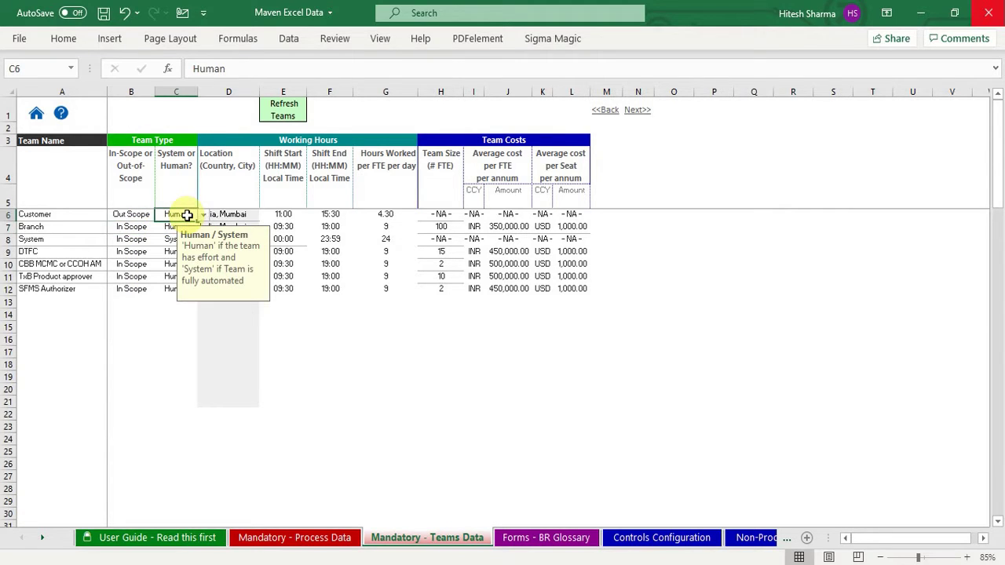
click(170, 239)
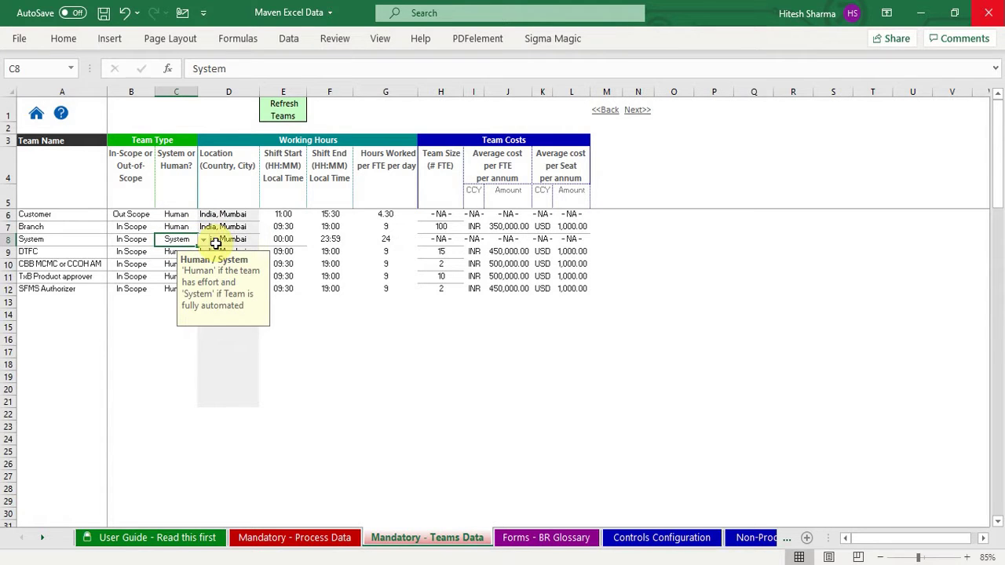
- Review the Working Hours section's Location, Shift Start, Shift End and Hours Worked per FTE per day columns
click(224, 167)
click(221, 216)
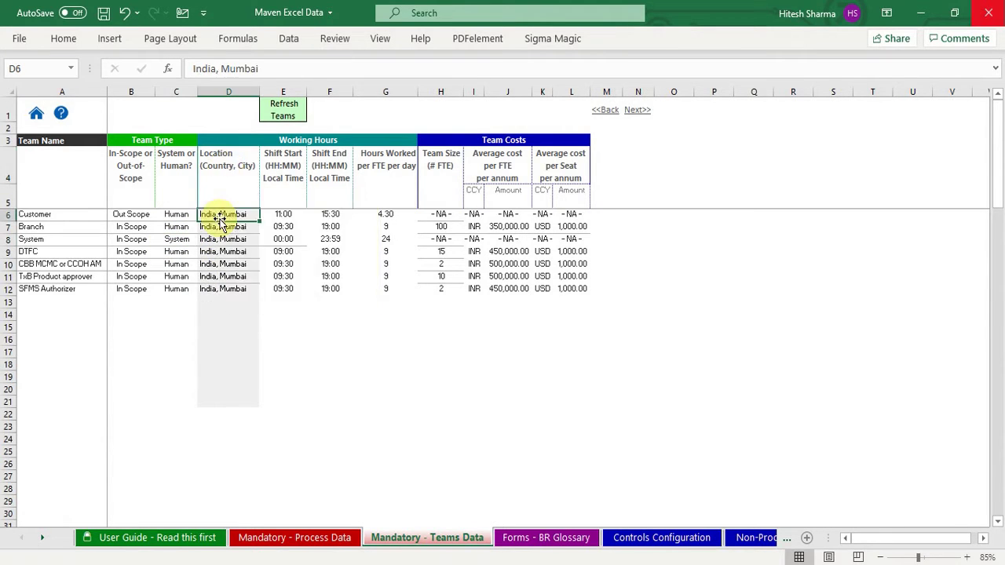
click(281, 159)
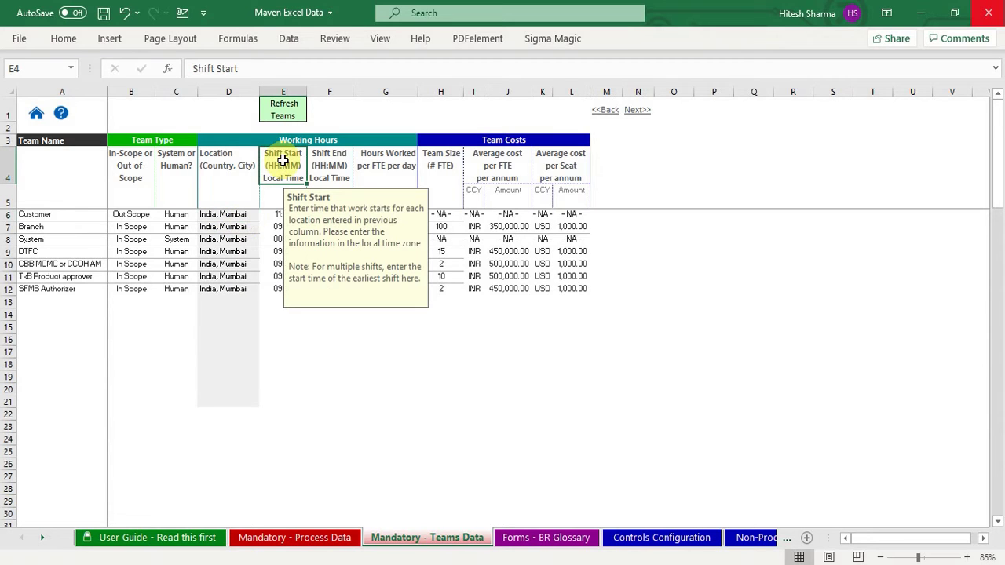
click(333, 163)
click(393, 158)
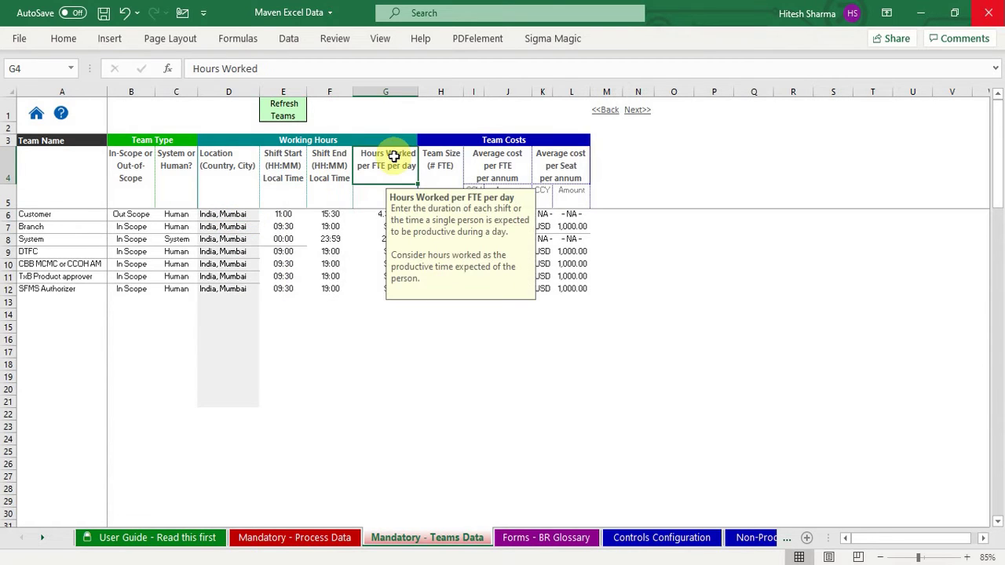
- Review the Team Costs section's Team Size, average cost per FTE and average cost per Seat columns
click(442, 171)
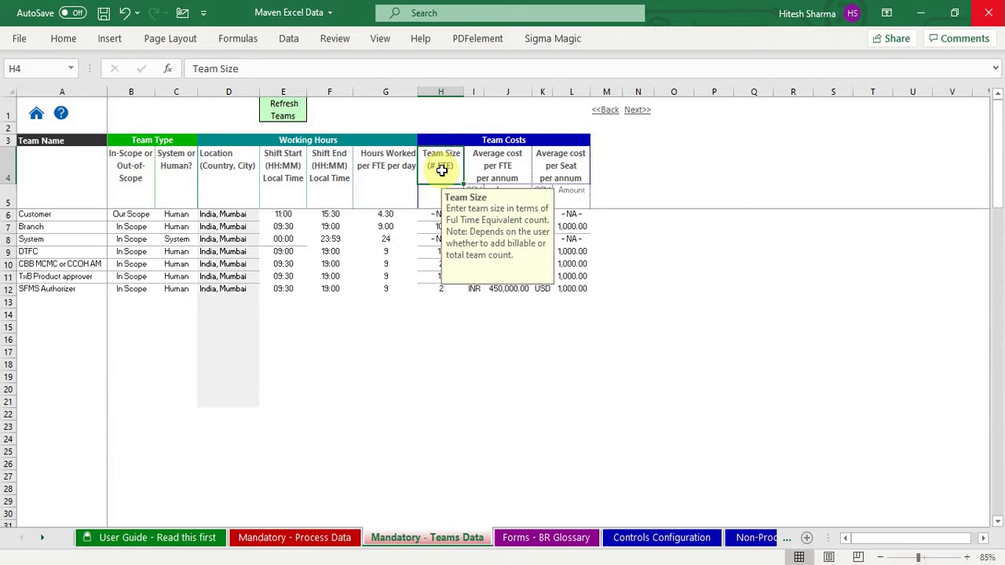
click(505, 176)
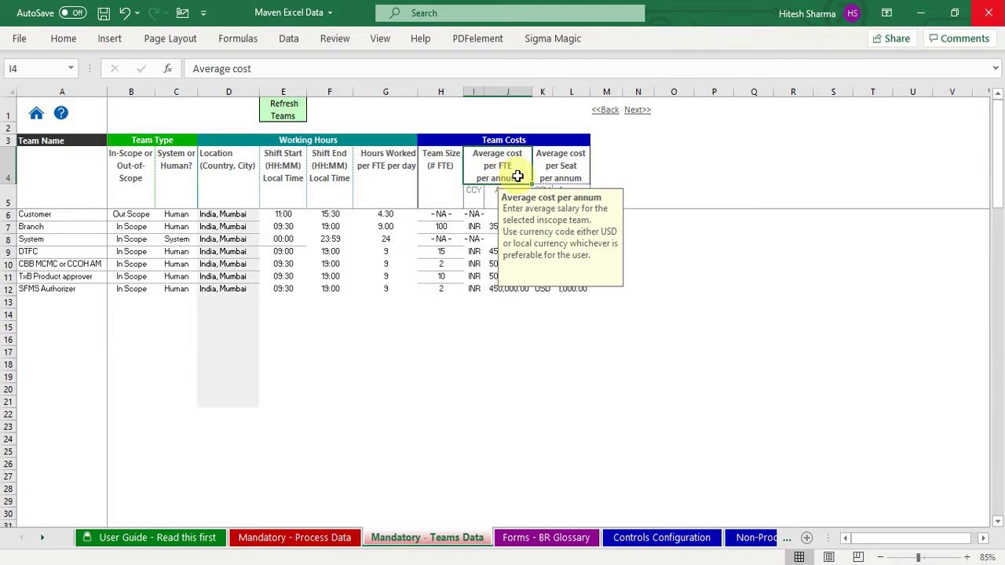
click(571, 192)
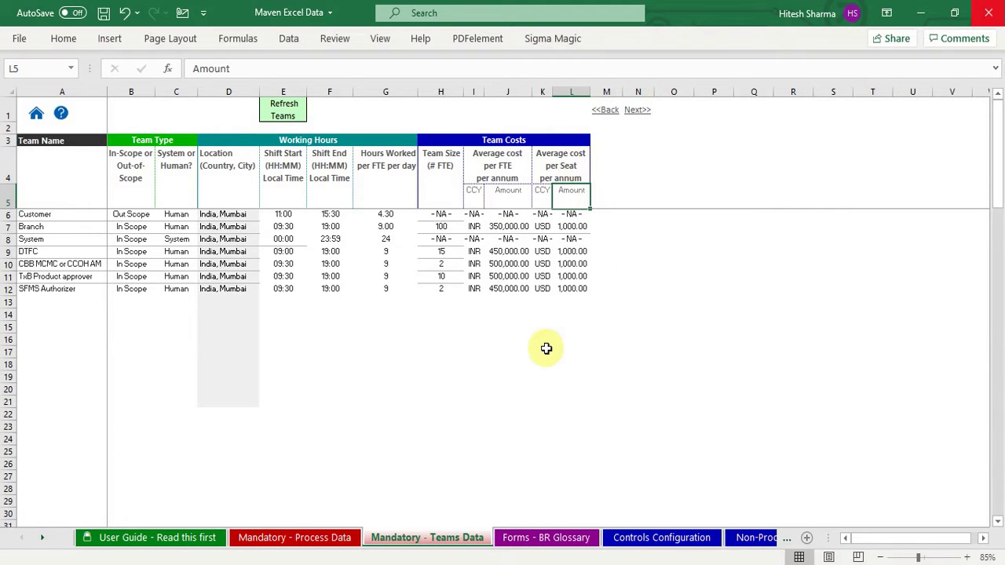
- Open the Forms - BR Glossary sheet and review the Forms and Business Rules lists, including Account Details, Amount and Application Details
click(557, 538)
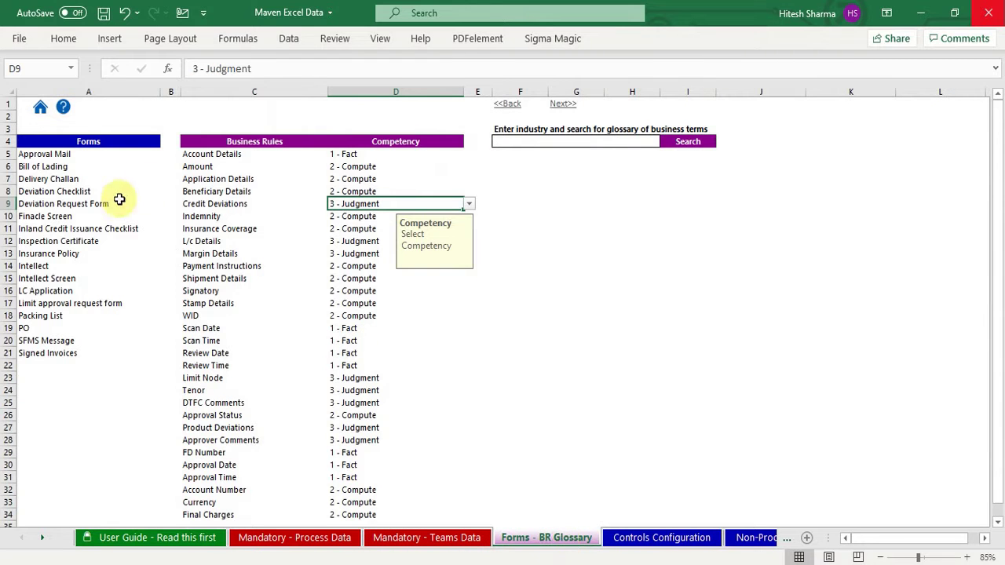
drag(149, 151, 149, 147)
click(149, 146)
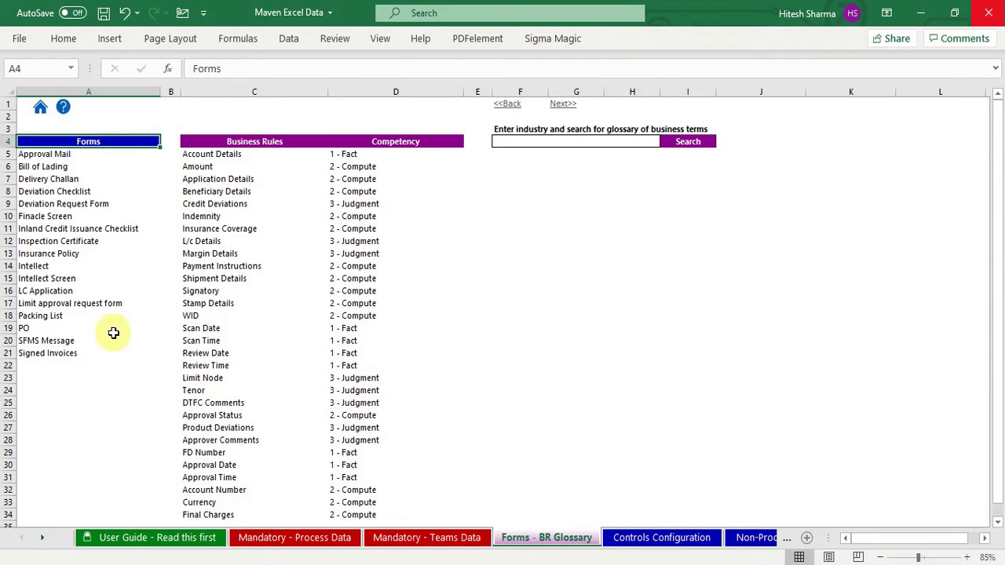
click(284, 142)
click(247, 157)
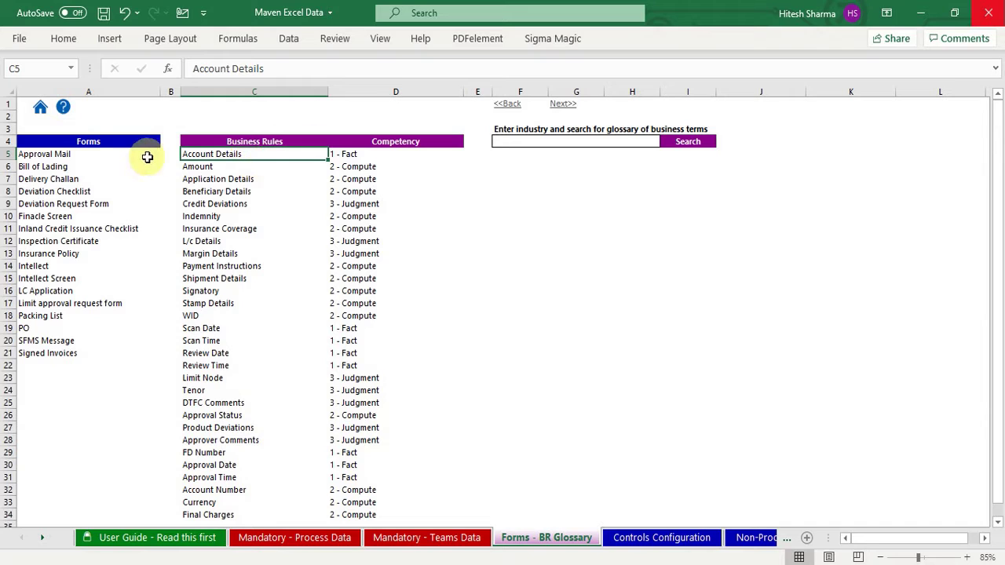
click(203, 167)
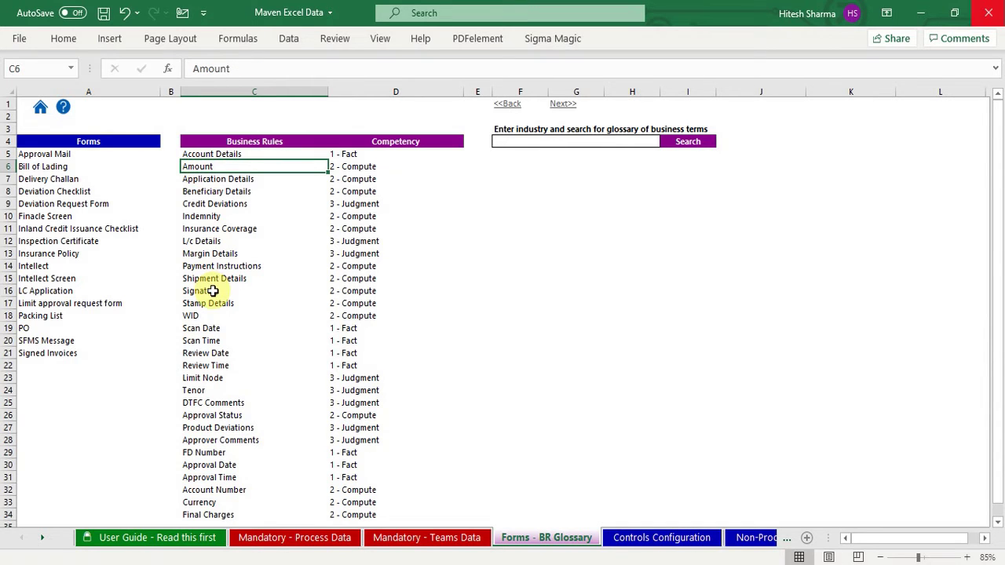
click(266, 178)
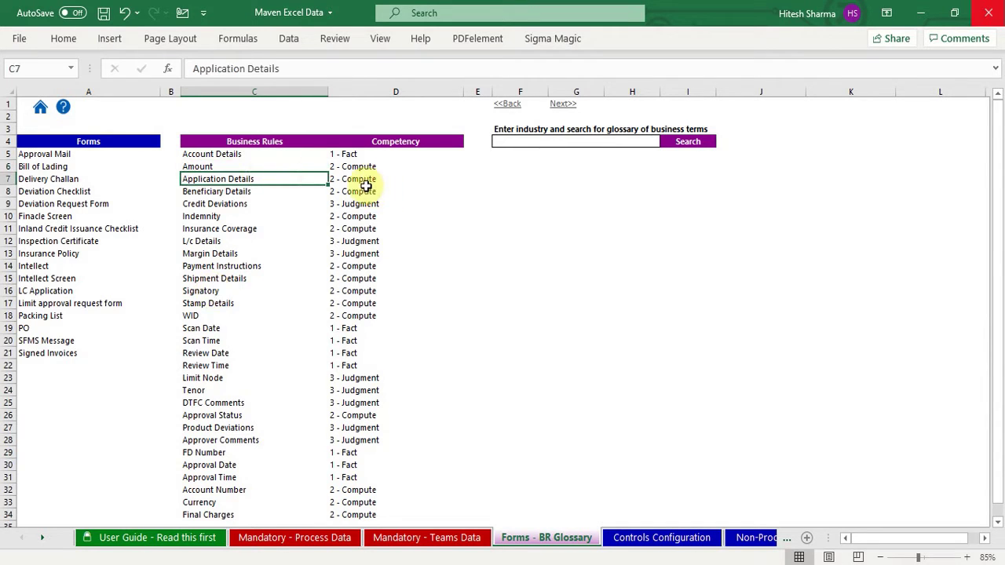
- Set the Competency of the Application Details business rule to 1 - Fact
click(370, 140)
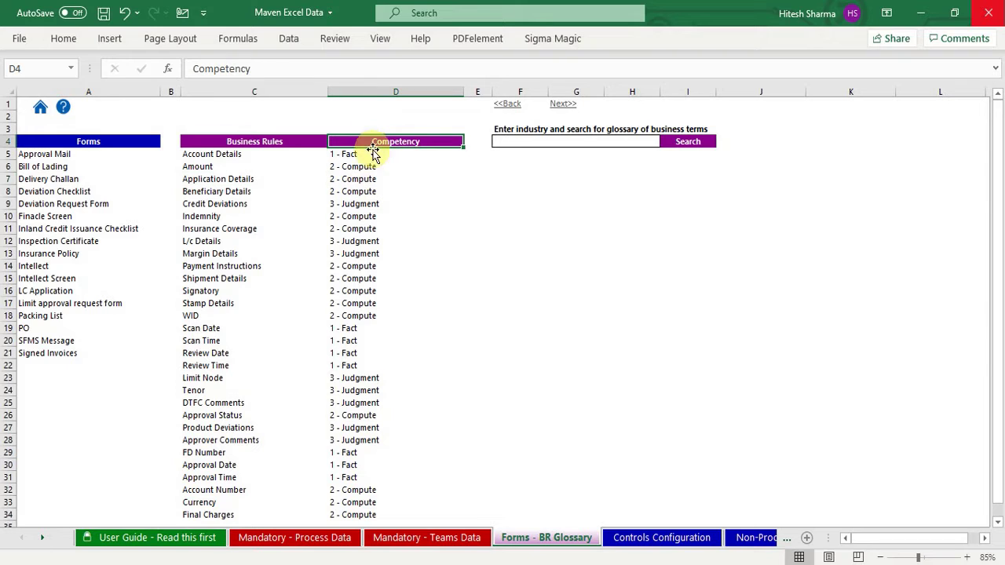
click(350, 179)
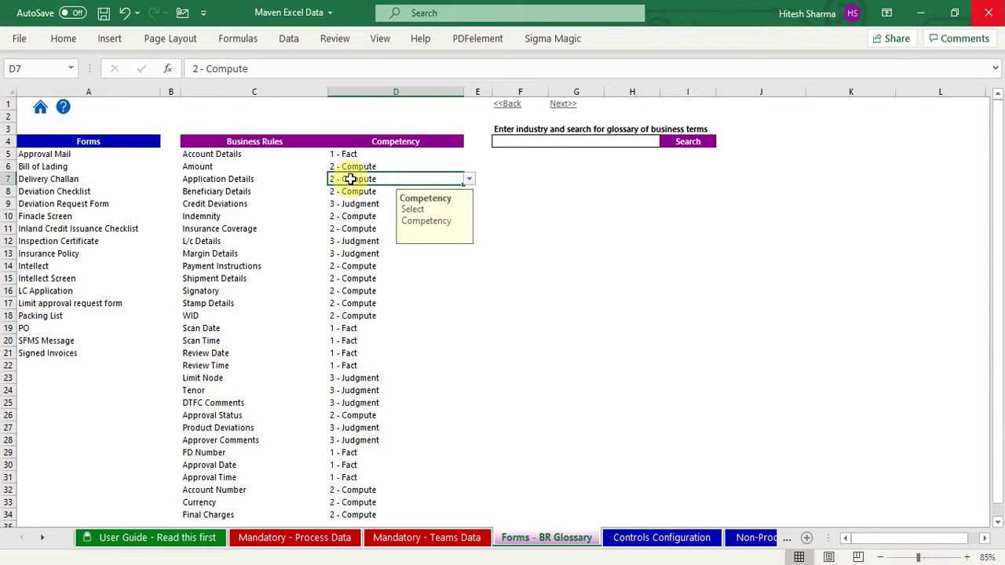
click(469, 178)
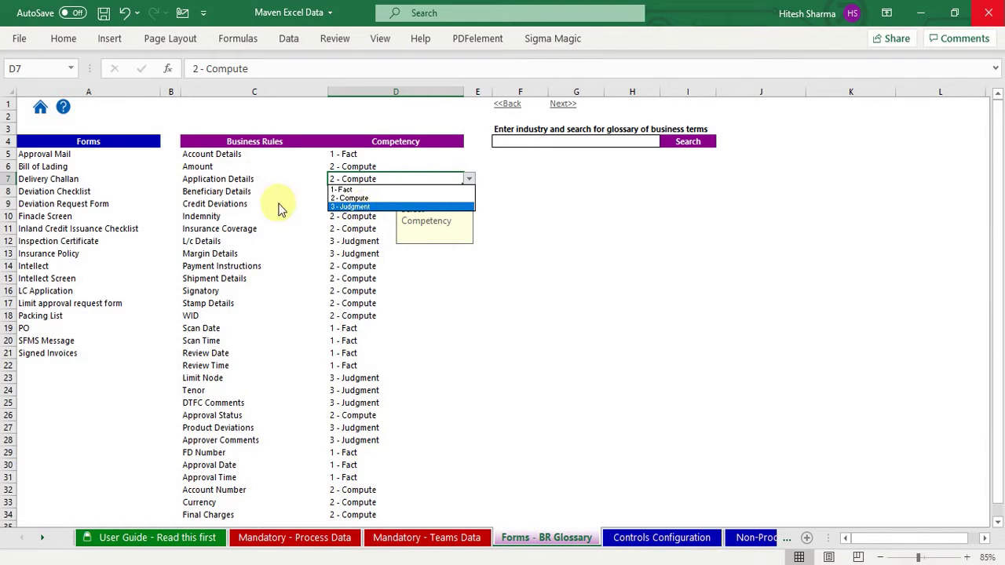
click(345, 189)
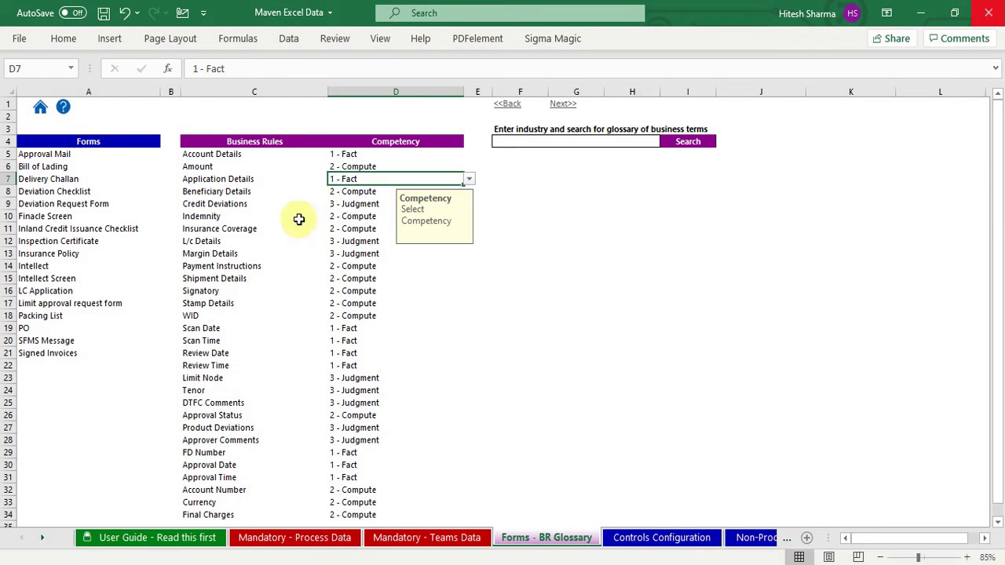
- Review the Forms column against the Business Rules column on the glossary sheet
click(149, 139)
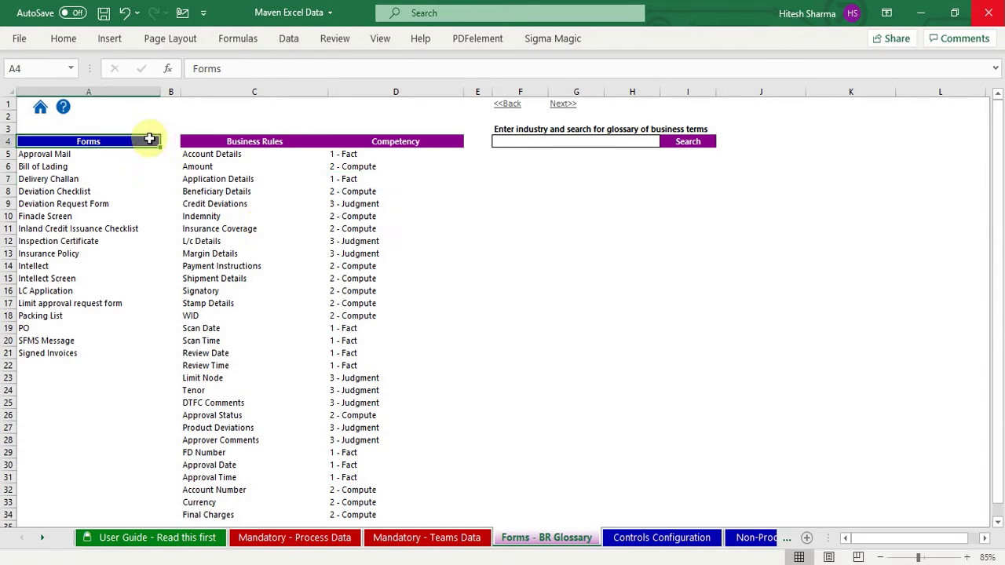
click(255, 141)
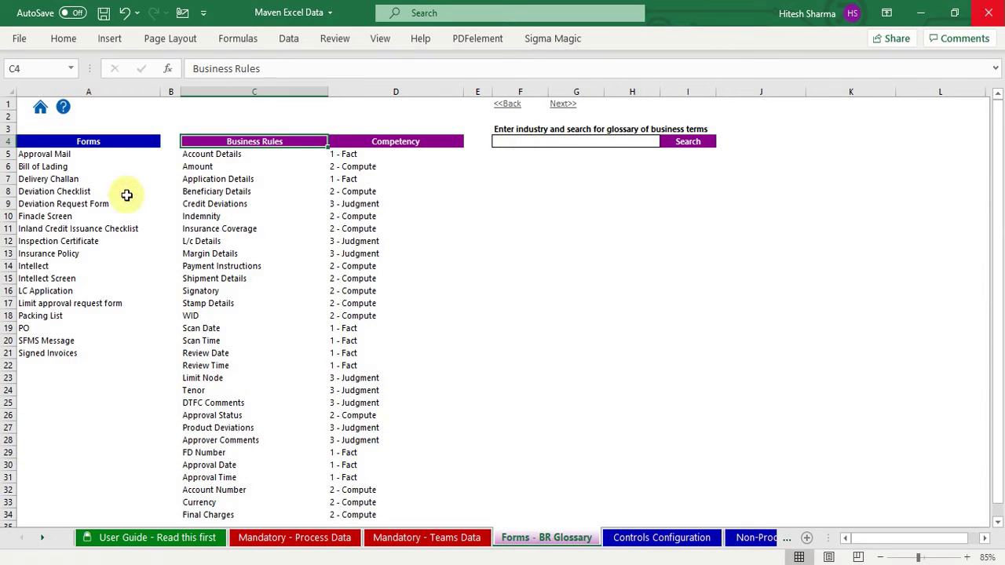
click(117, 275)
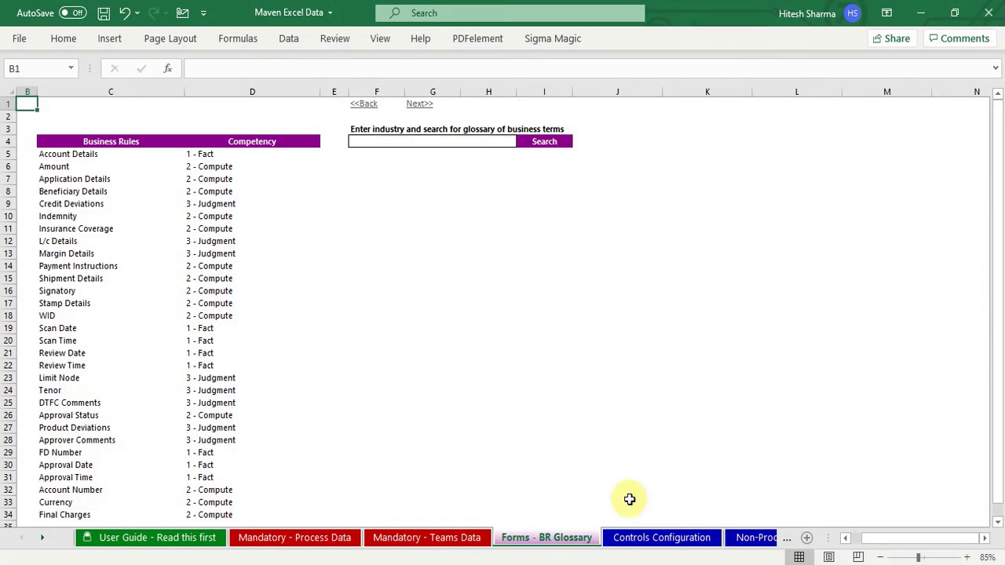
- Open the Controls Configuration sheet and read the descriptions of the green-highlighted DTFC Check and Application Verification activities
click(640, 540)
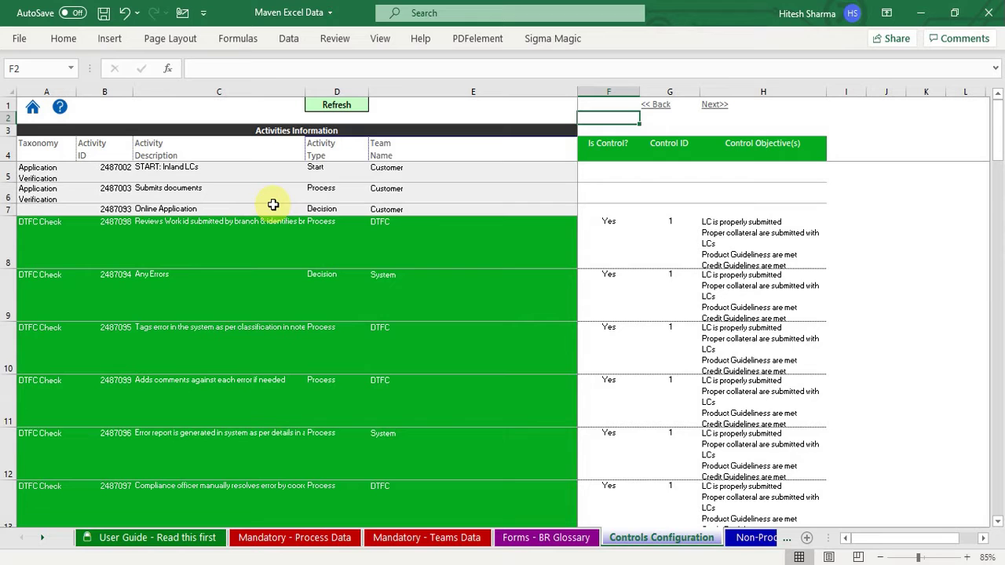
click(261, 242)
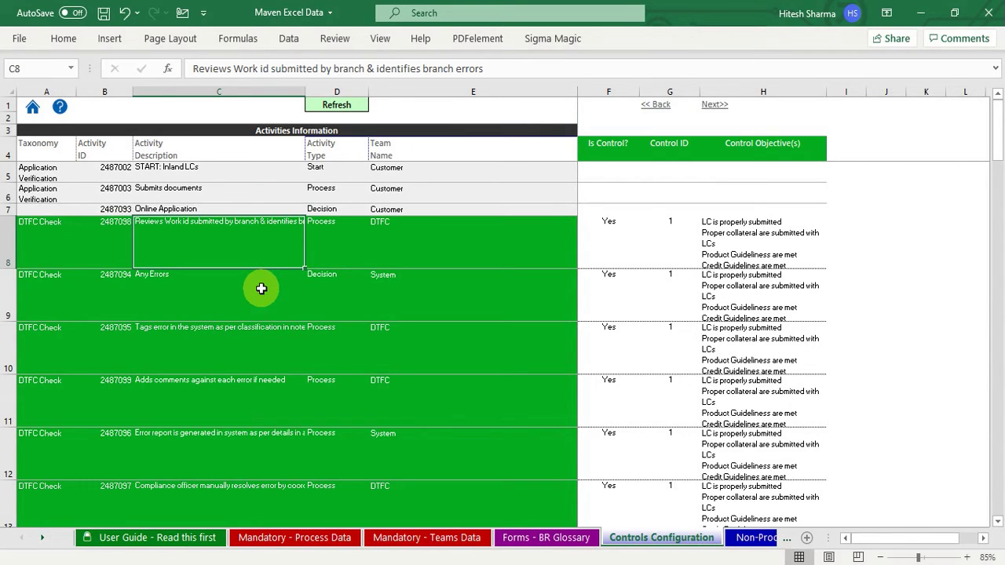
scroll(261, 289, down, 2)
click(236, 379)
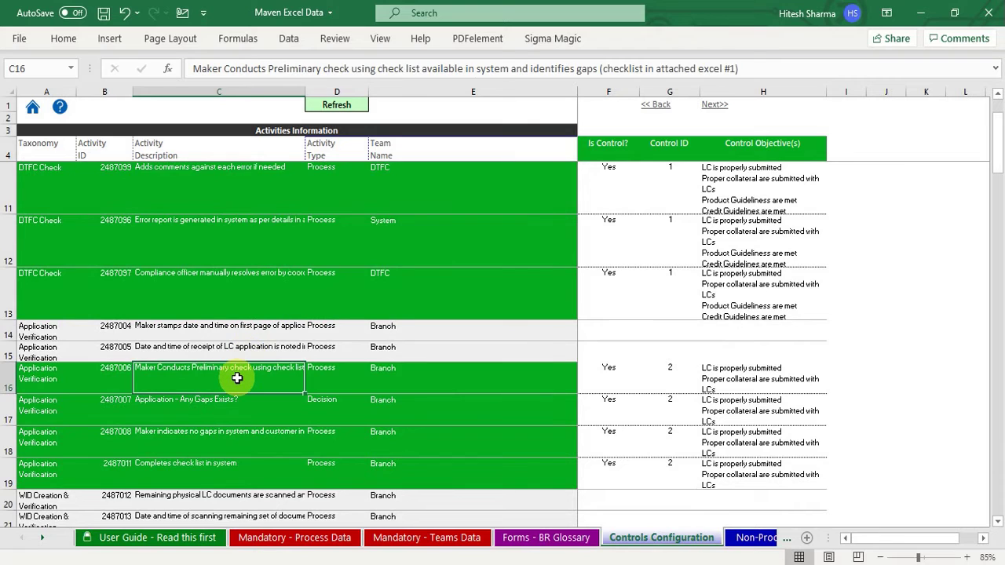
scroll(236, 378, up, 2)
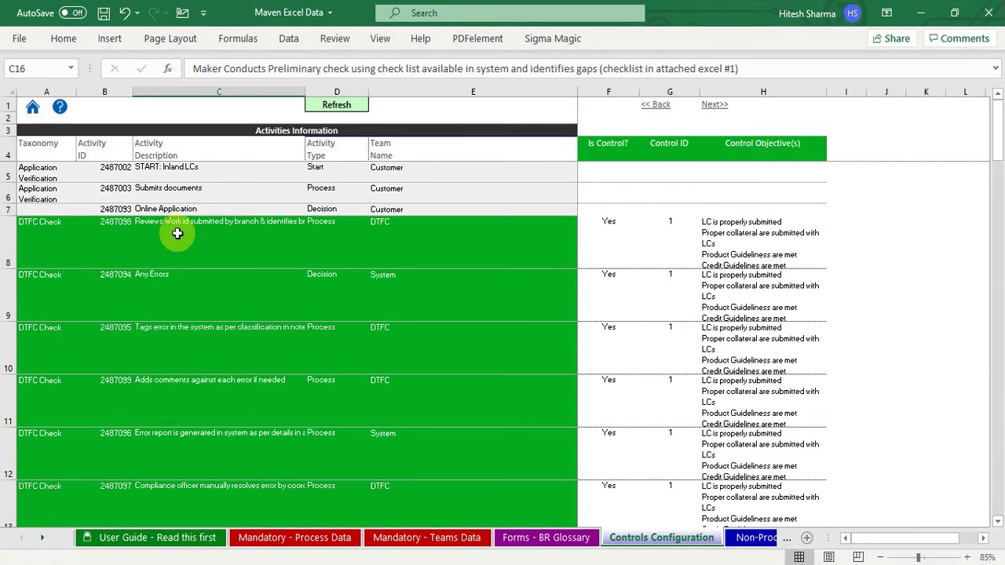
click(178, 233)
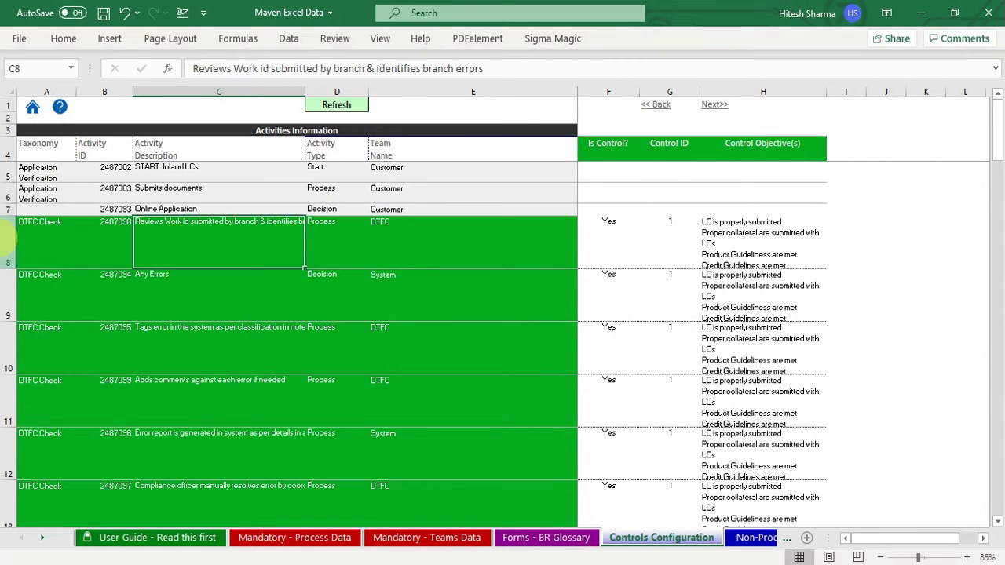
- Select the DTFC Check rows 8 to 13 sharing Control ID 1 and examine the control groups below them
drag(6, 239, 3, 499)
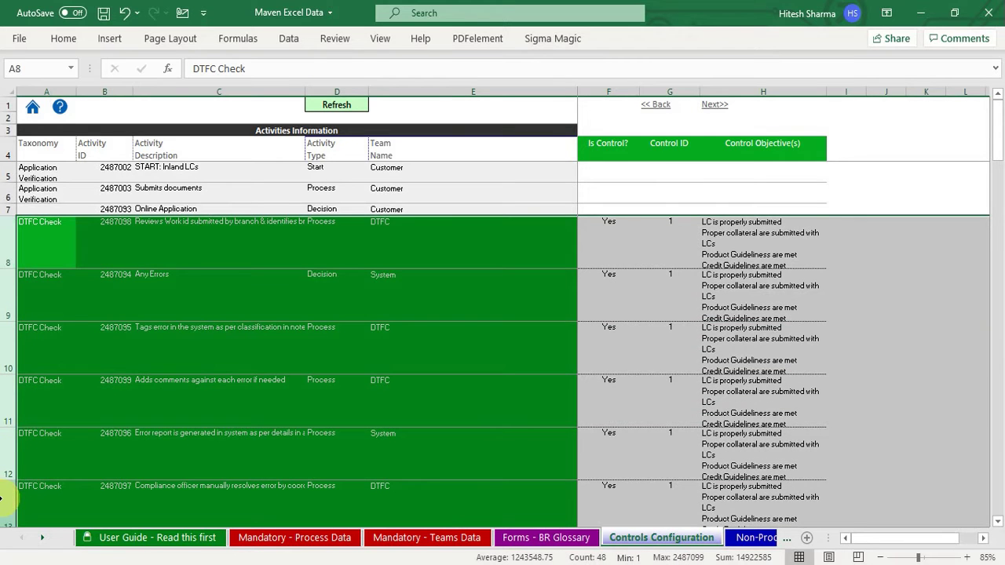
scroll(2, 498, down, 1)
scroll(2, 498, down, 2)
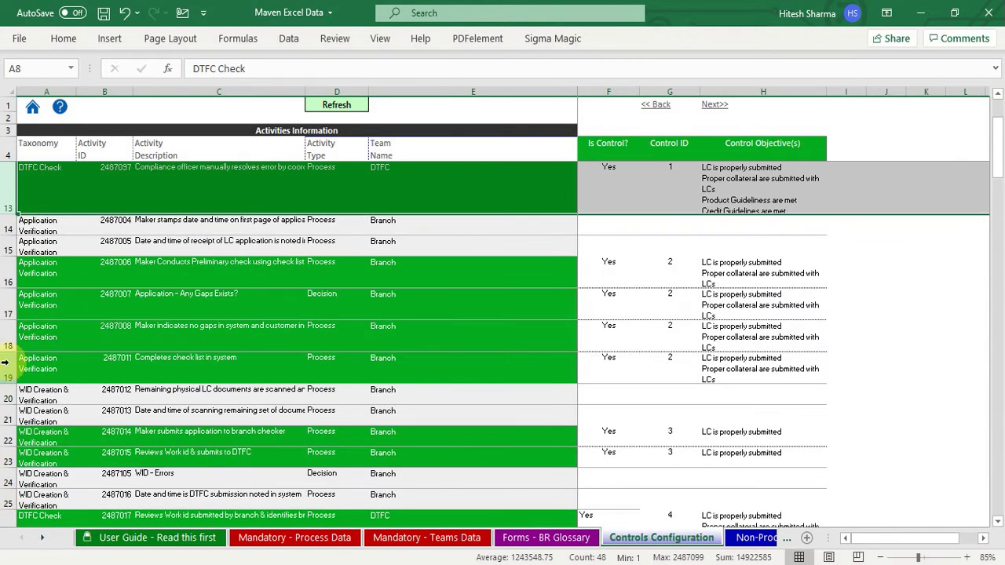
scroll(3, 287, down, 1)
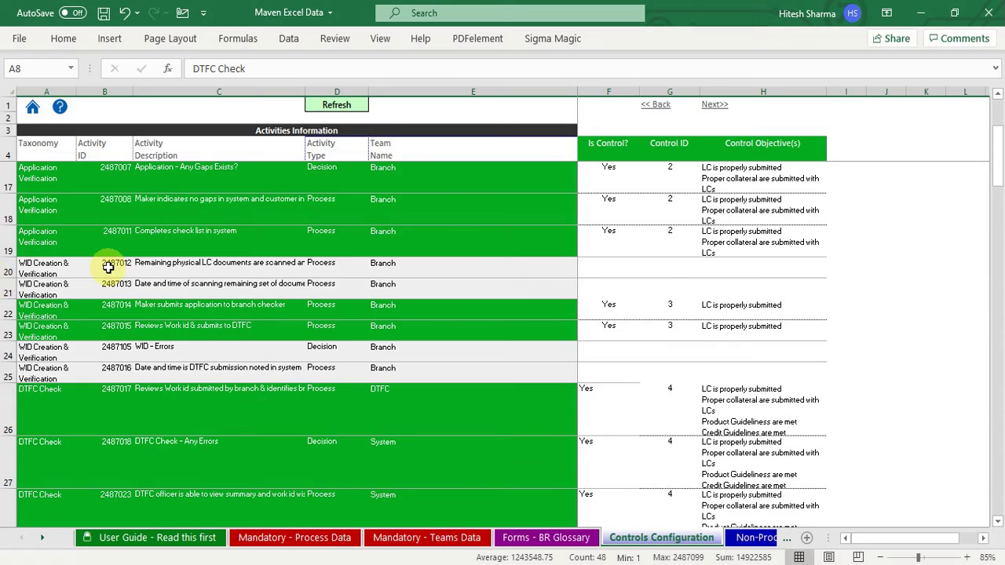
scroll(105, 273, up, 4)
- Choose Yes under Is Control? for the first DTFC Check activity and widen the Control Objective(s) column to fit its longest line
click(605, 241)
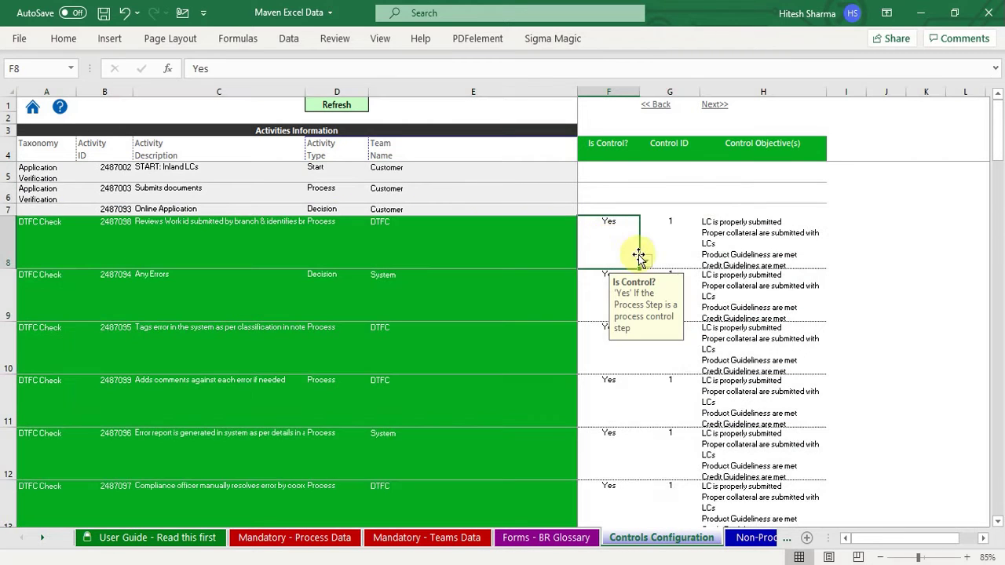
click(645, 260)
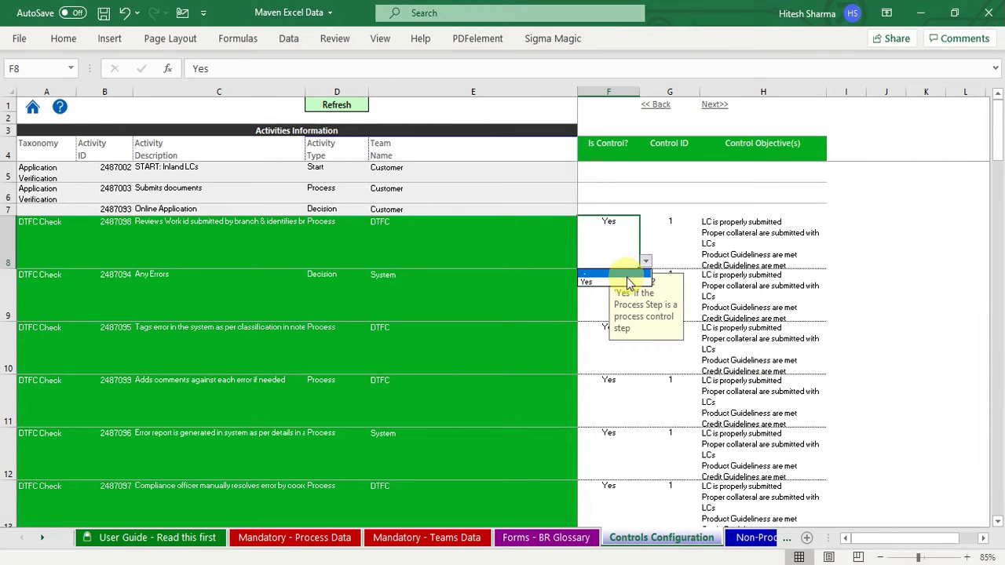
click(620, 281)
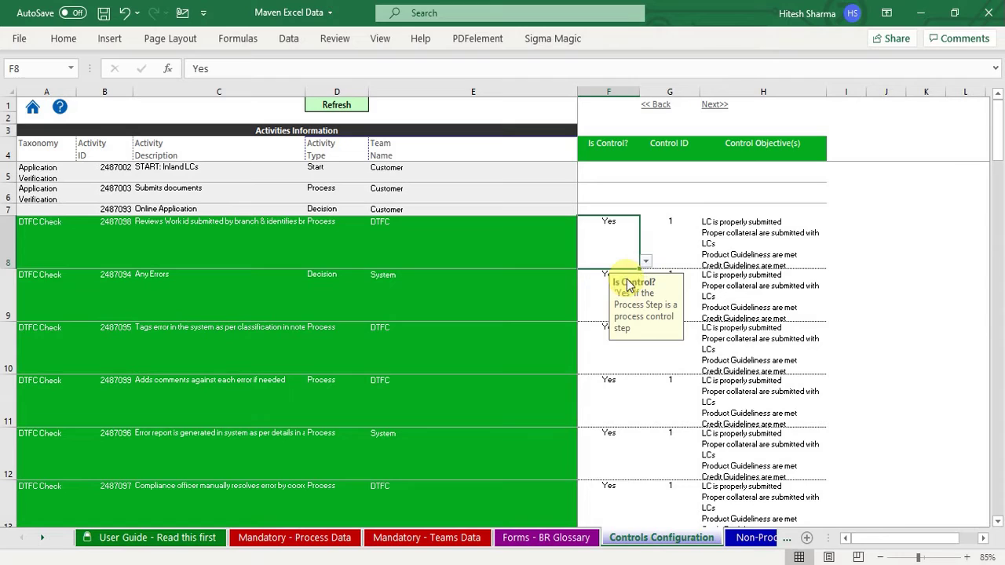
click(730, 219)
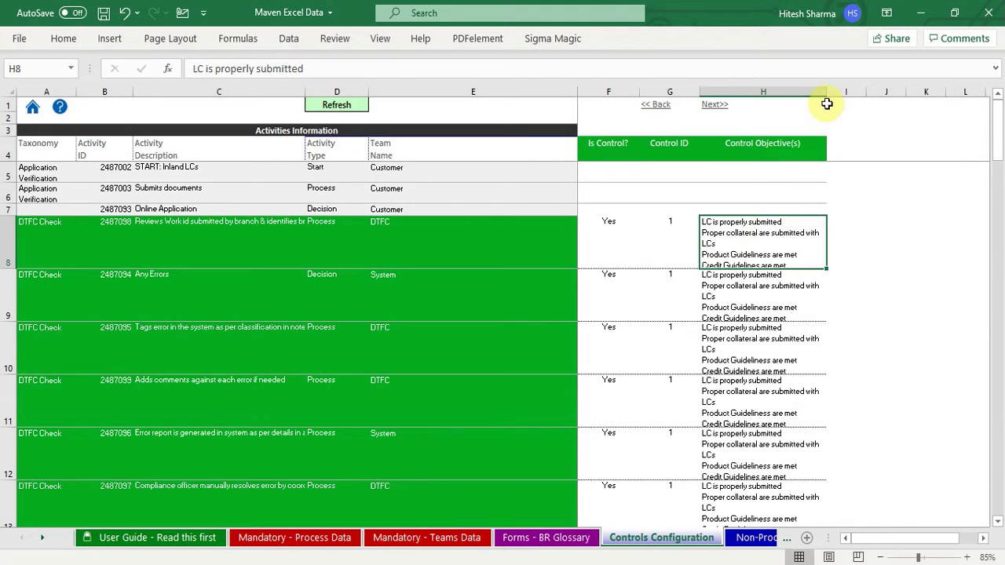
drag(825, 92, 846, 93)
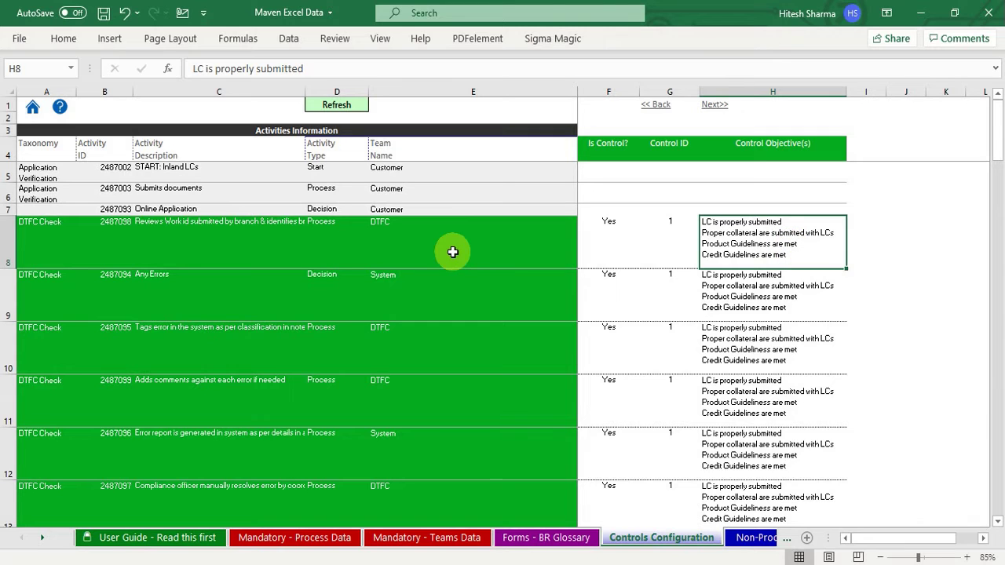
- Select the descriptions of the first DTFC Check control group and read the guidance note for Control ID
drag(243, 235, 235, 258)
scroll(235, 258, up, 2)
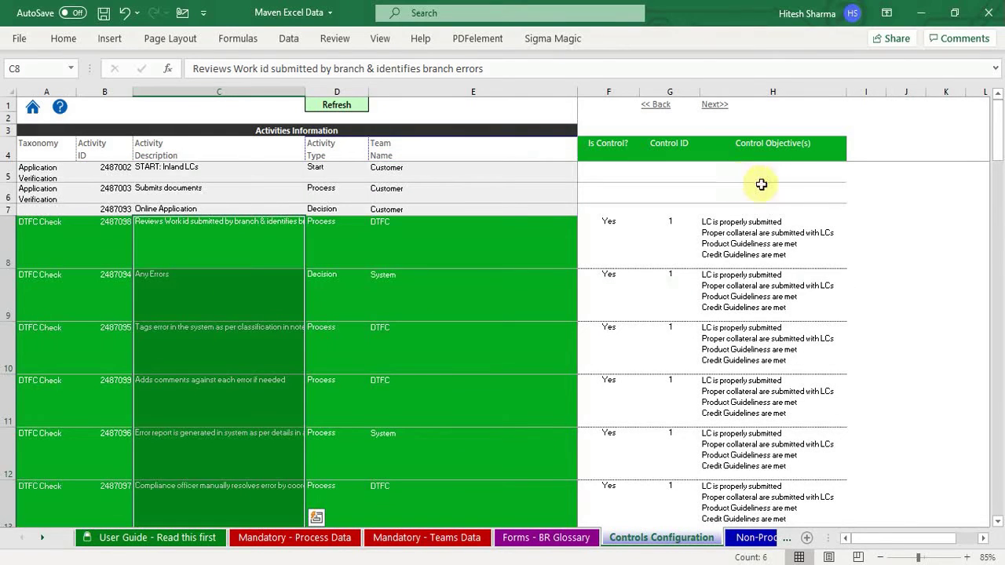
click(668, 240)
click(664, 145)
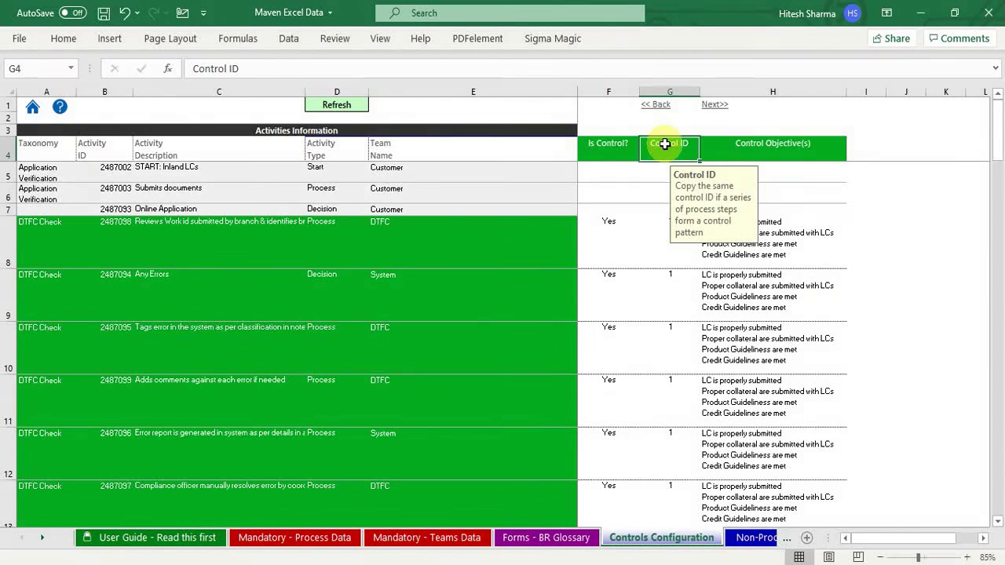
- On the Non-Productive Activities sheet, set the NVA Category of the Branch activity "Maker stamps date and time" to Record/Retrieve
click(754, 538)
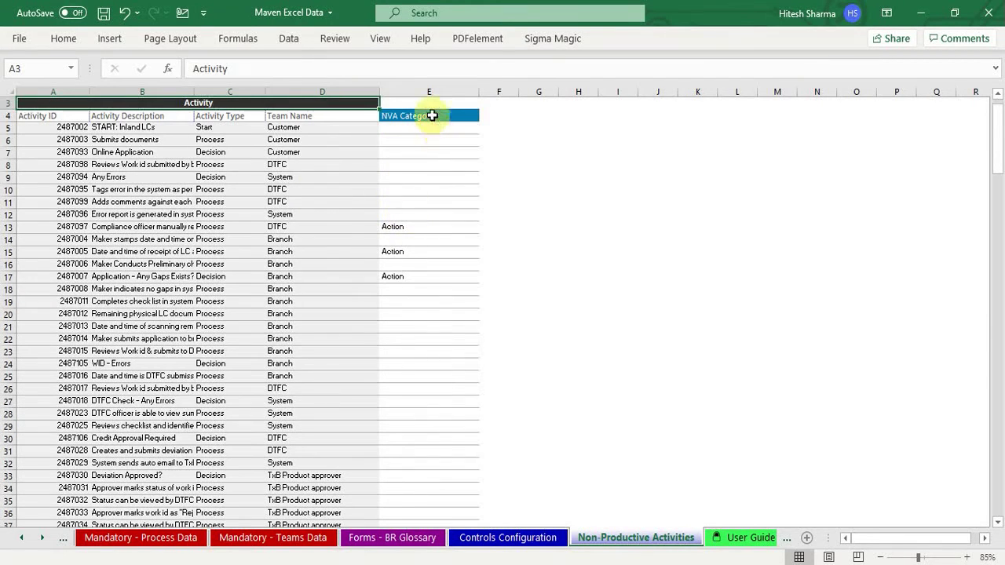
click(431, 115)
click(434, 239)
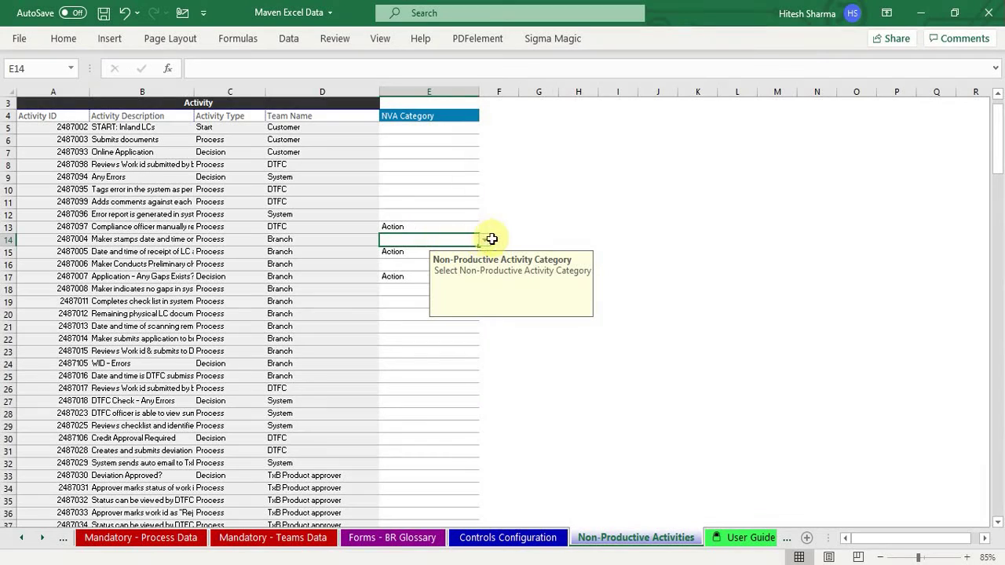
click(491, 238)
click(467, 241)
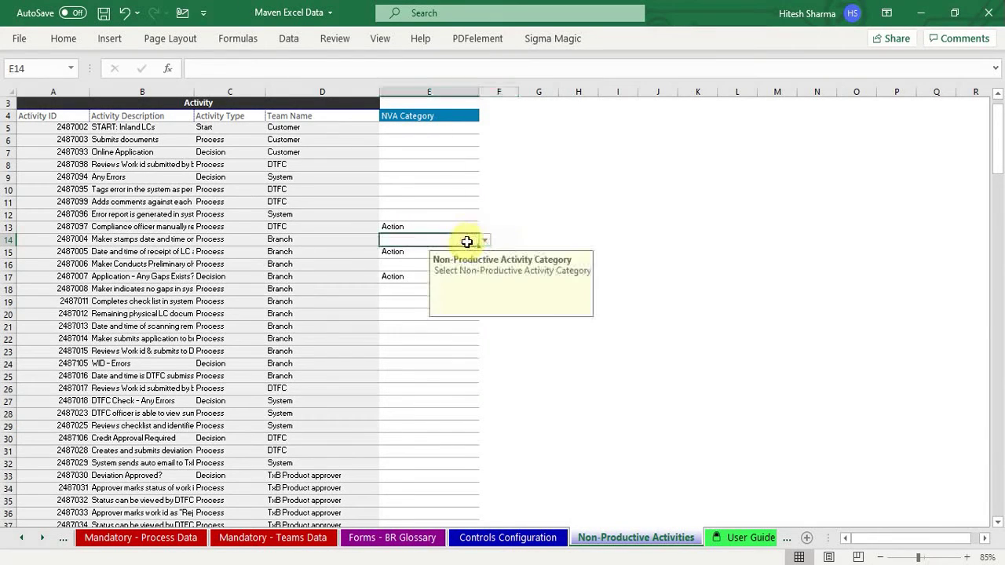
click(484, 240)
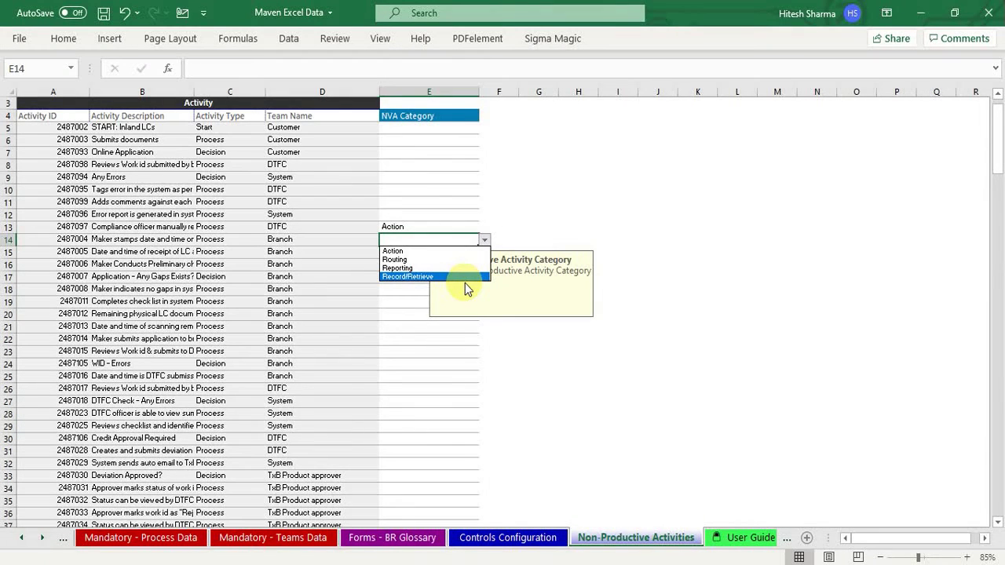
key(Escape)
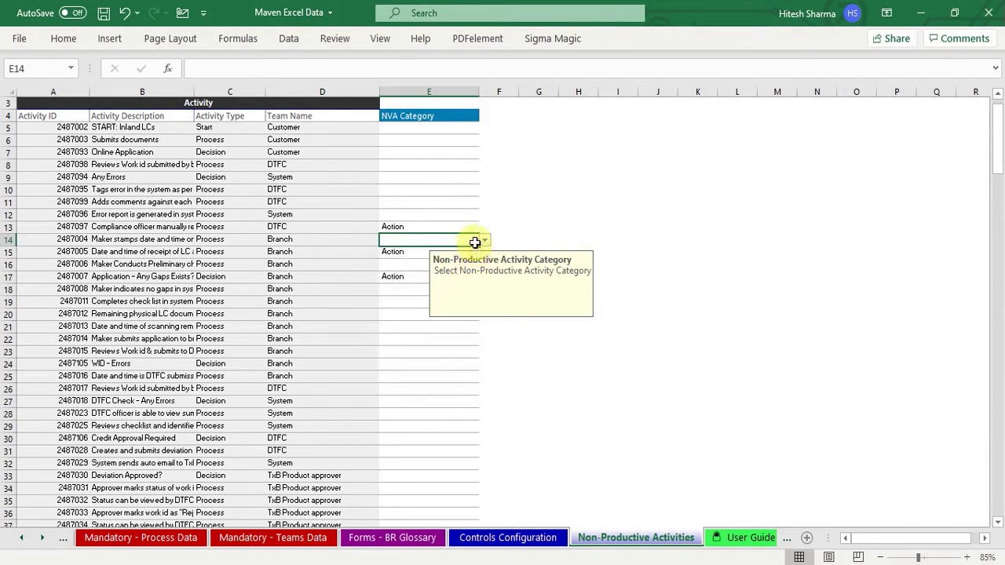
click(484, 240)
click(462, 276)
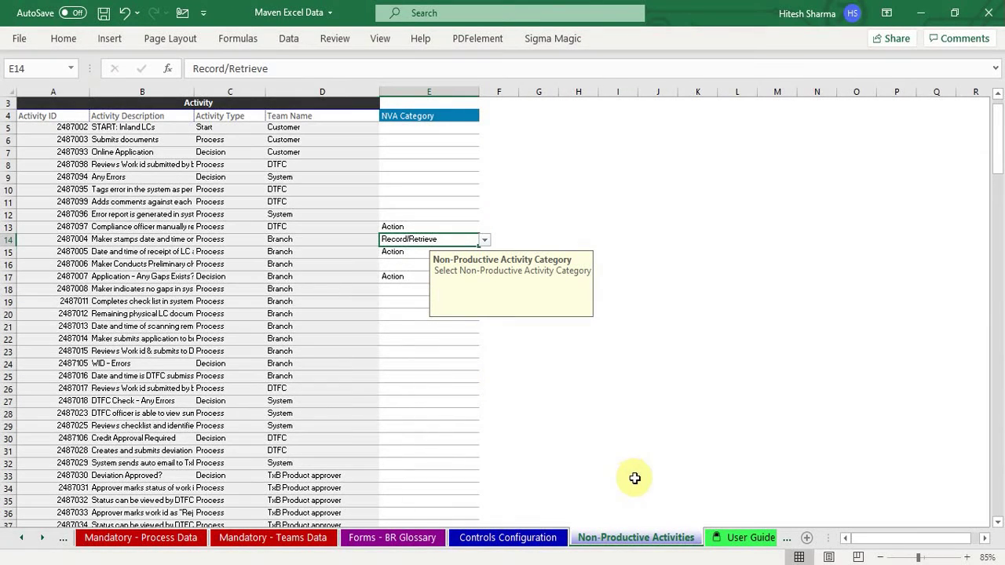
click(64, 540)
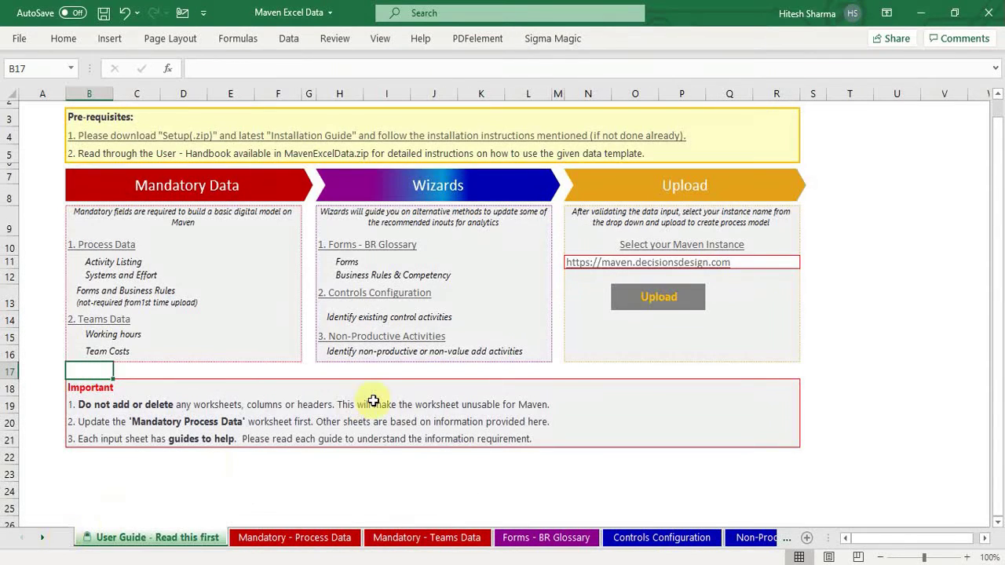
click(651, 297)
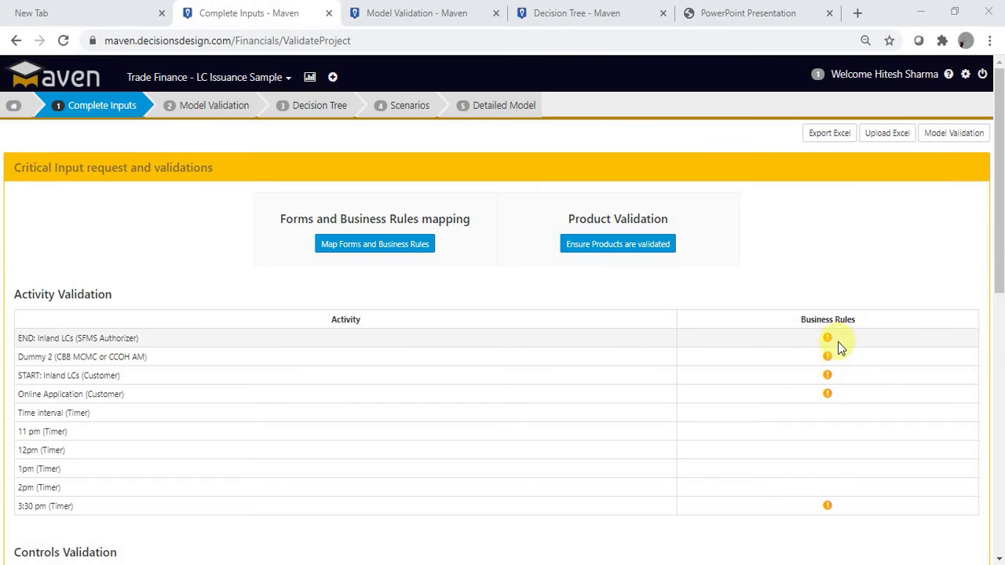
- Open the mapping of forms, business rules and modes to activities and select the Submits documents activity alongside START: Inland LCs
mouse_move(831, 379)
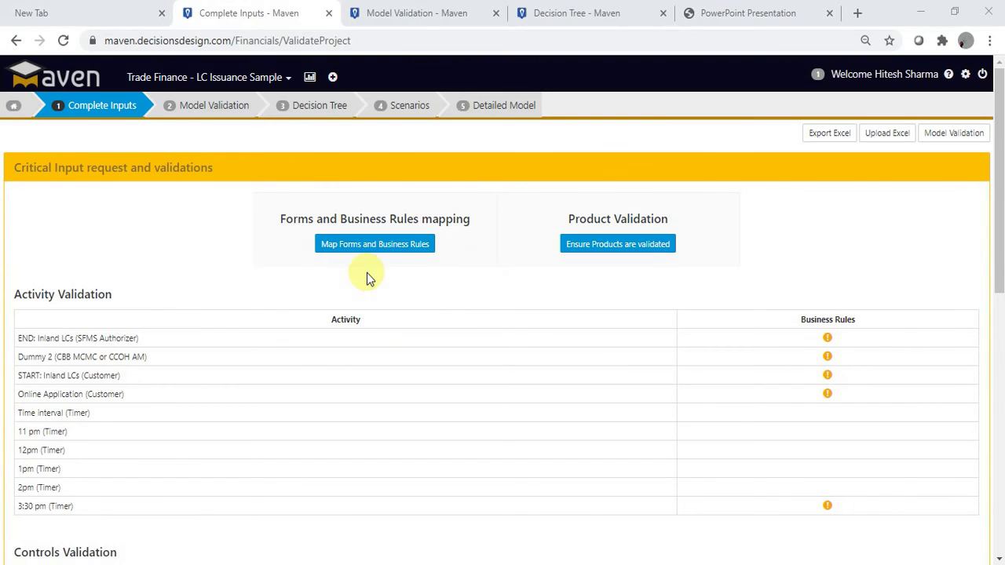
click(374, 244)
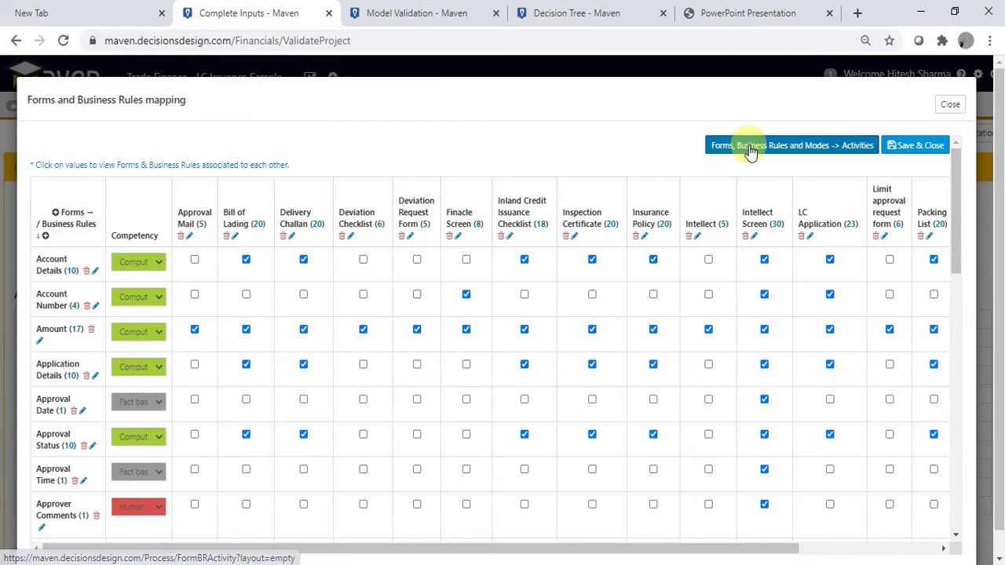
click(749, 149)
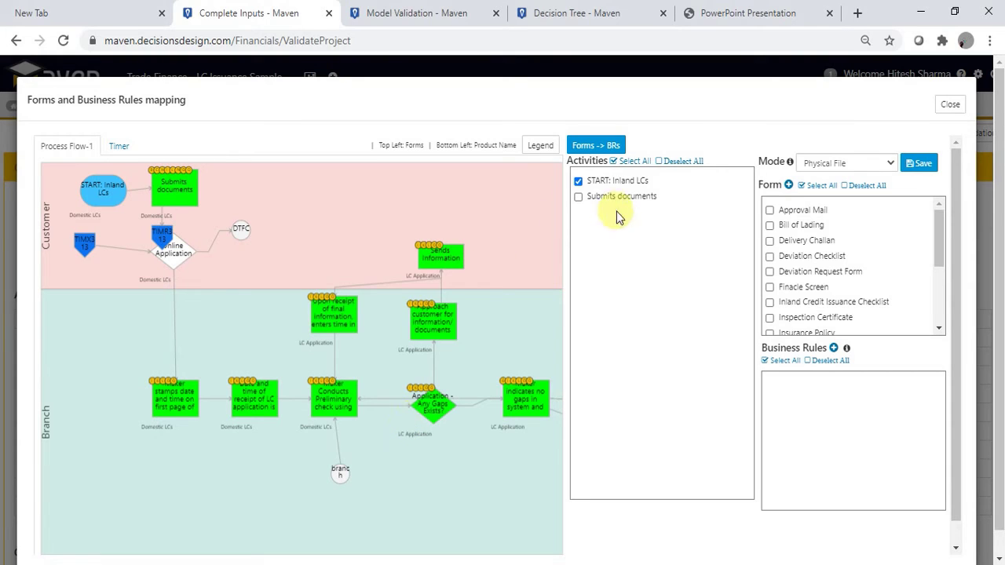
click(579, 197)
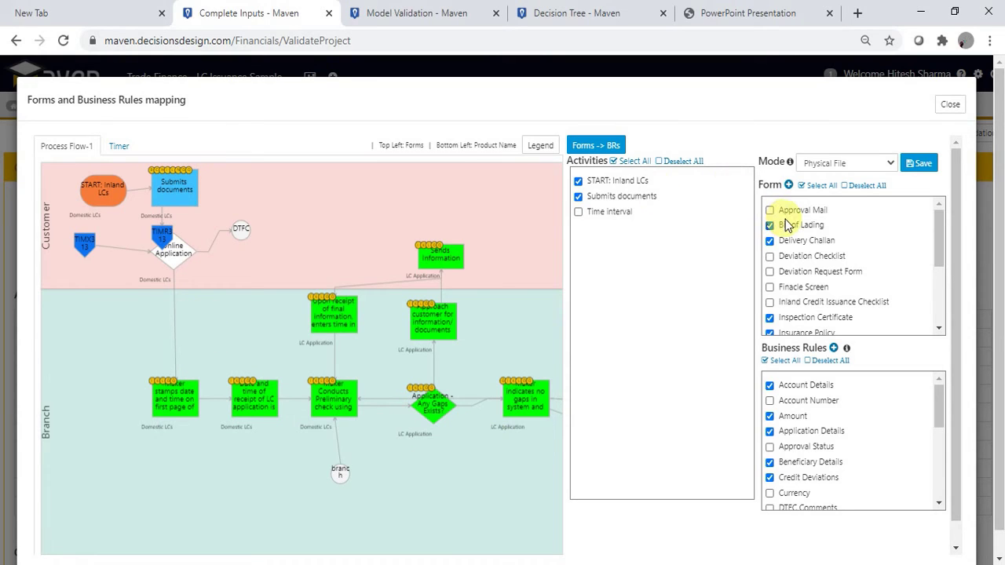
- Review the available Mode options for the selected activities and close the Forms and Business Rules mapping without saving
click(854, 169)
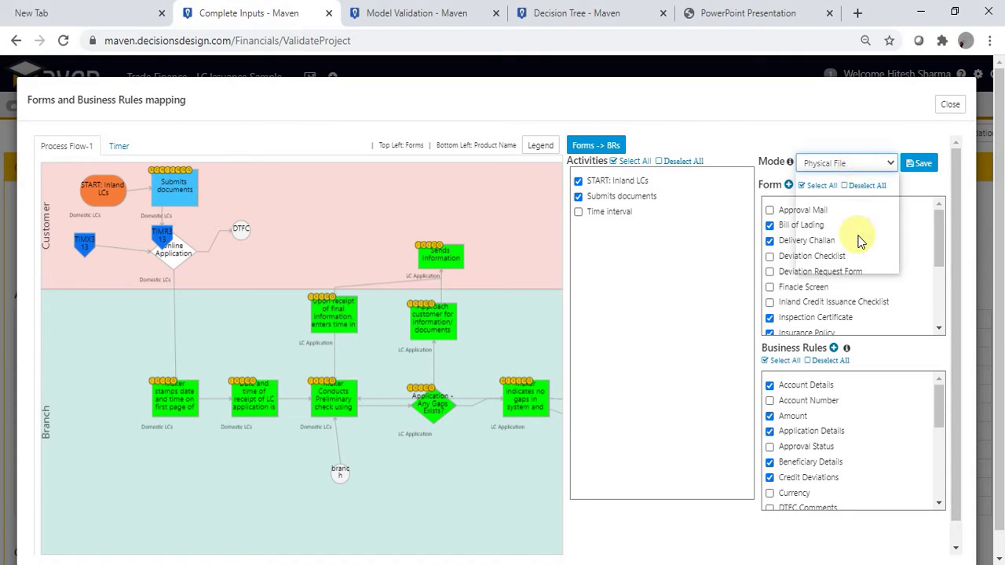
click(884, 161)
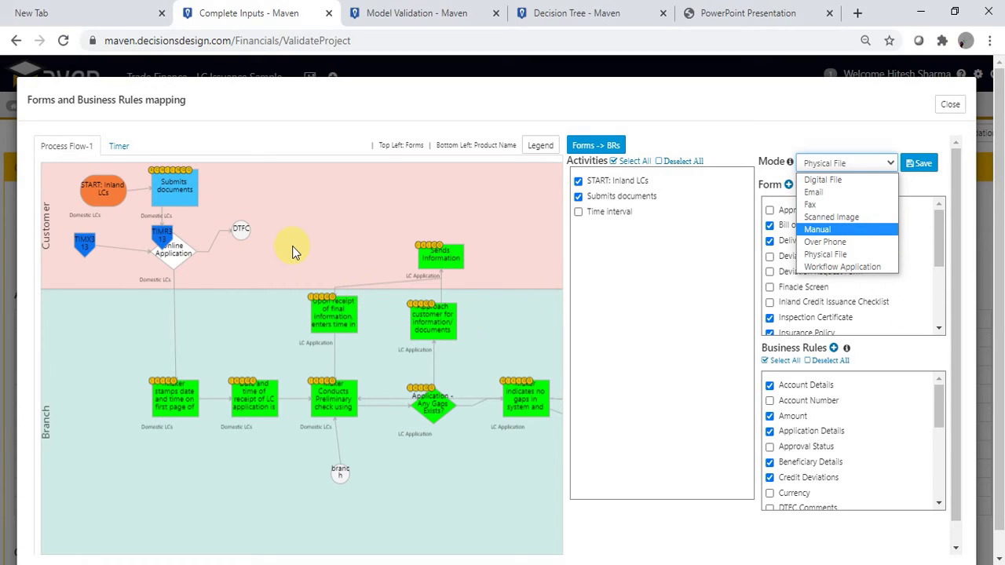
click(950, 103)
click(948, 102)
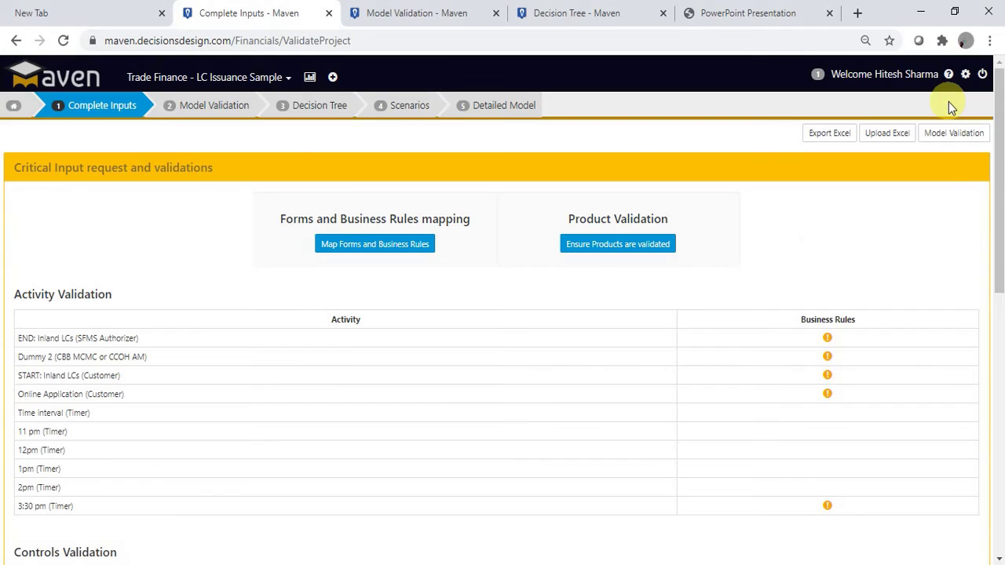
- In the Controls Validation section of Model Validation, review the risk types for the objective "Ensure accuracy of SFMS Message" and close them
scroll(691, 319, down, 3)
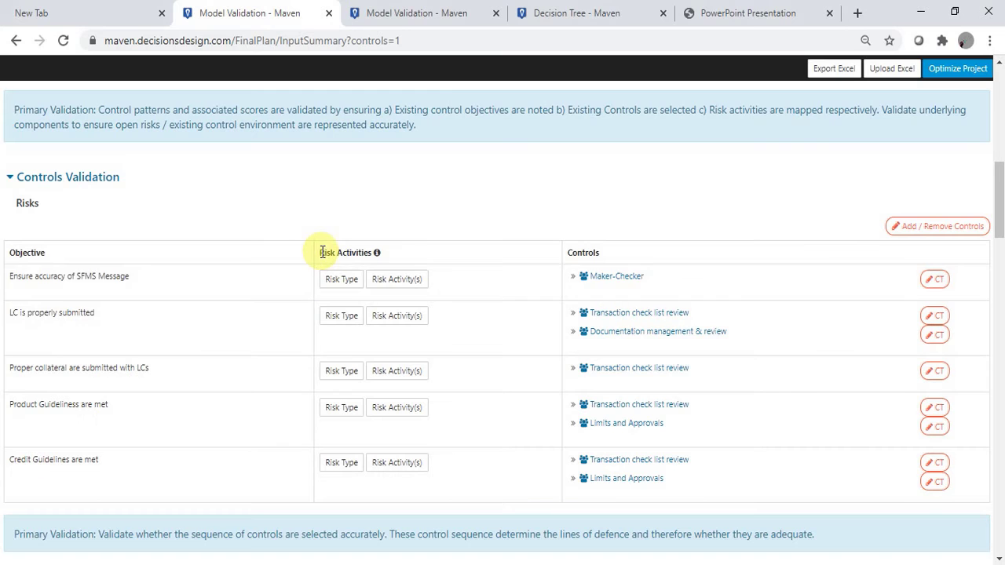
click(342, 280)
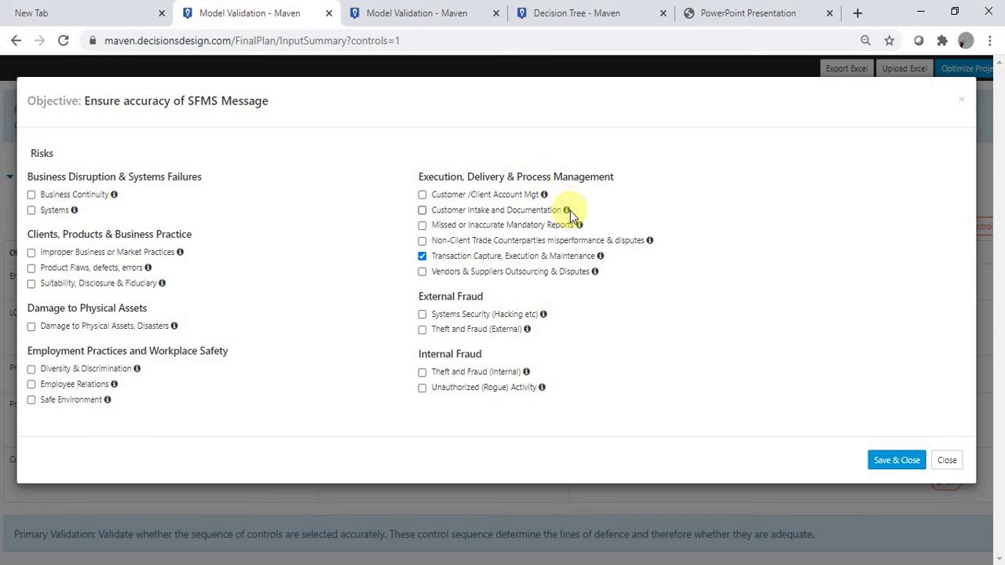
mouse_move(566, 211)
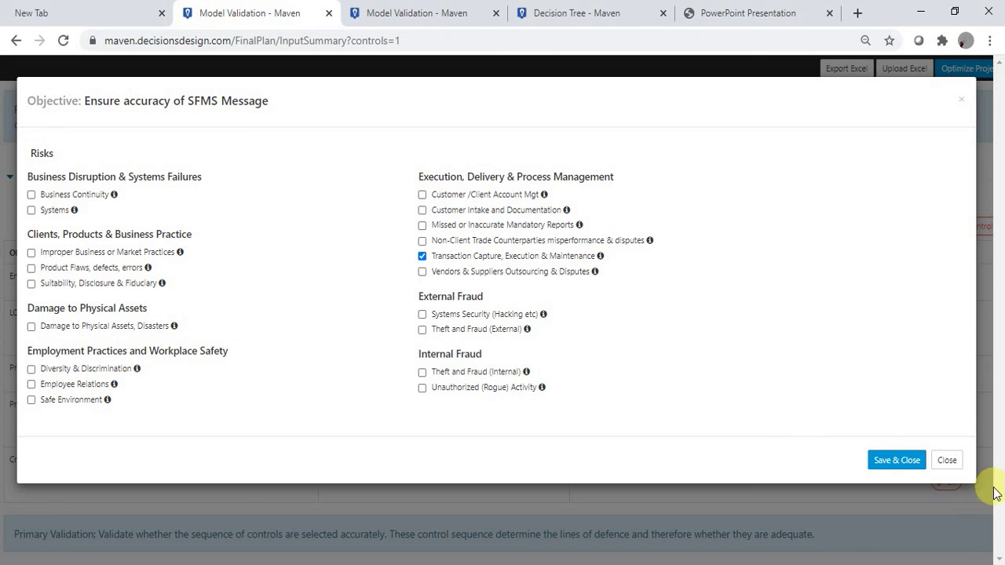
click(946, 463)
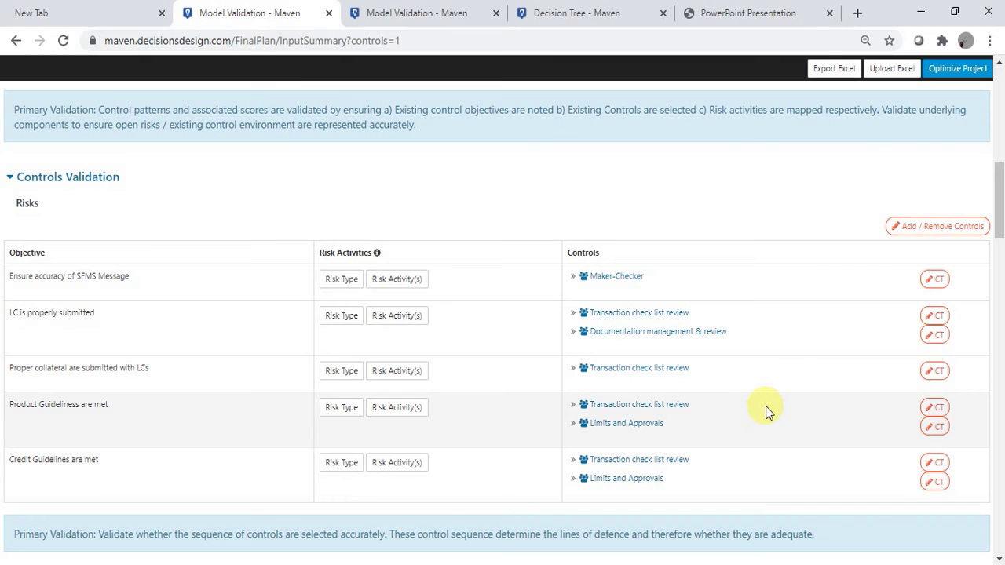
- Review the full list of risk activities mapped to the objective "Ensure accuracy of SFMS Message" and close the mapping
click(419, 282)
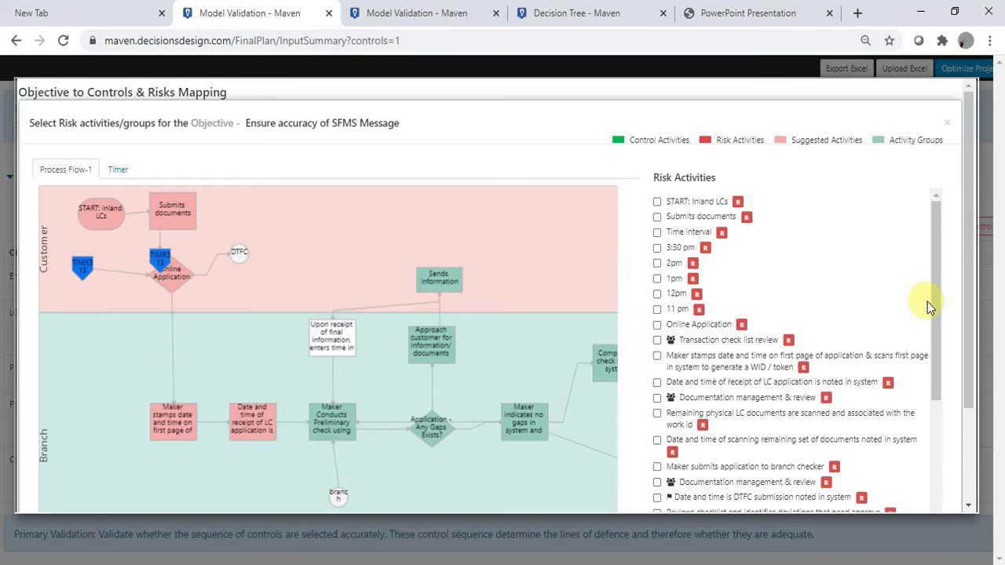
drag(931, 289, 925, 419)
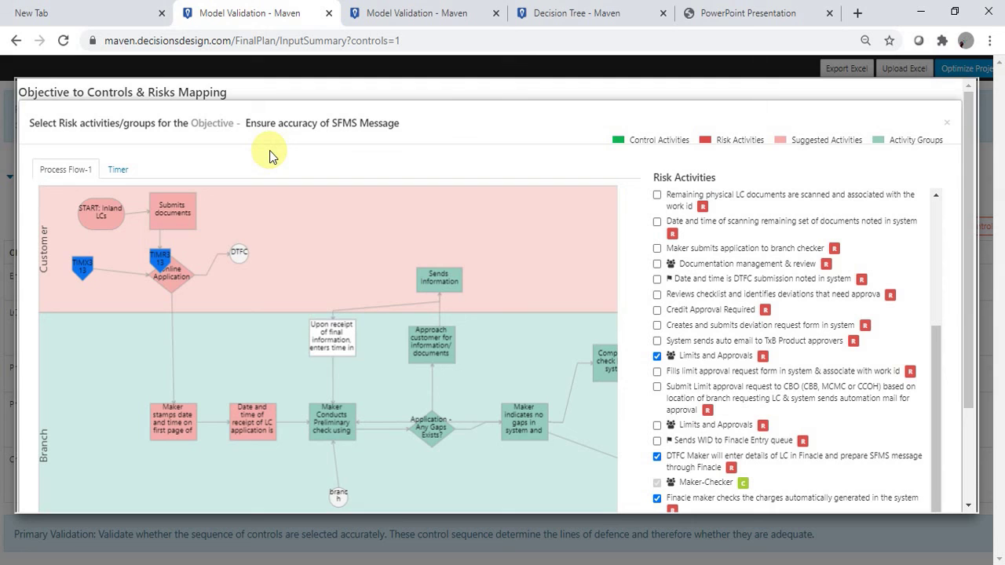
click(946, 122)
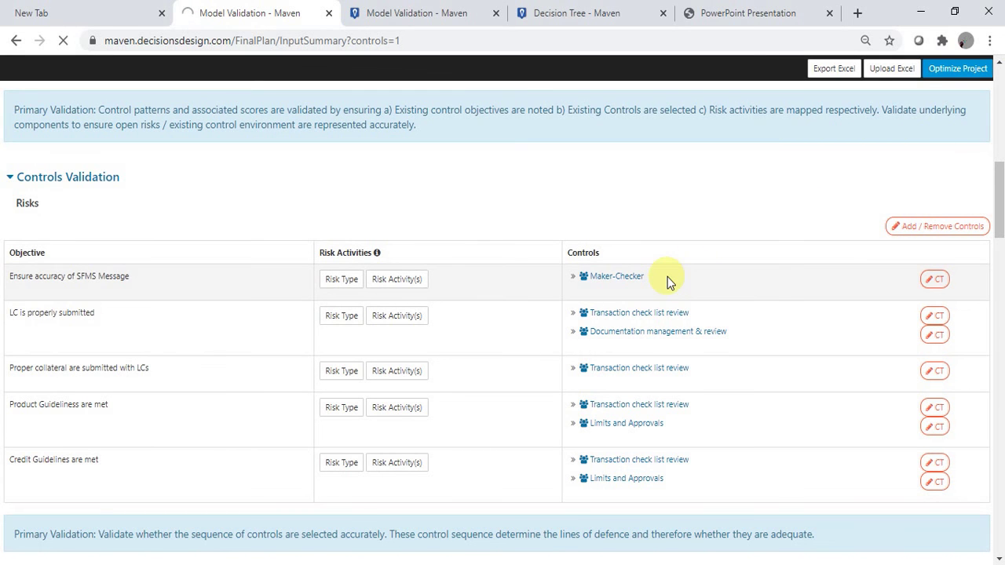